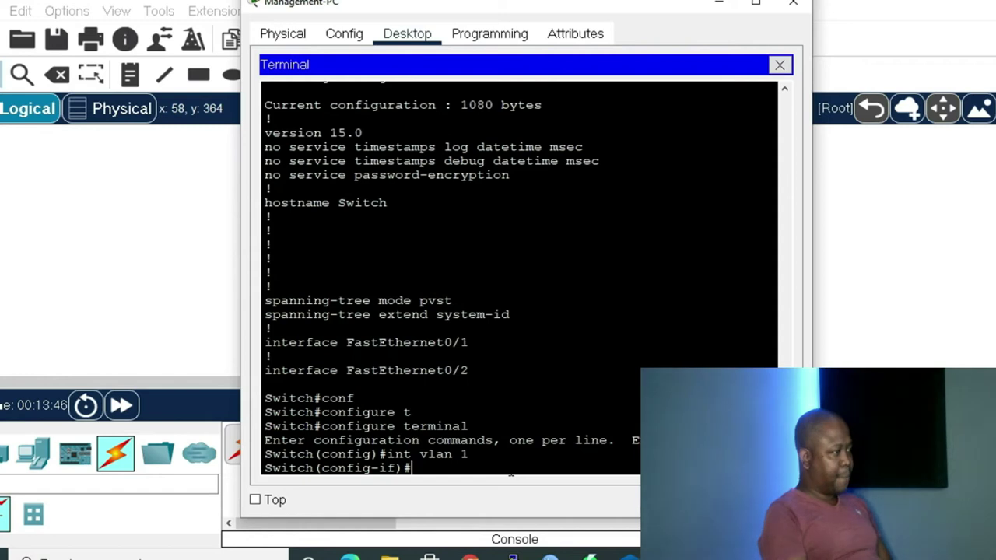
# - Assign VLAN 1 the address 10.10.1.10 and its subnet mask with the ip address command
pyautogui.write('dd')
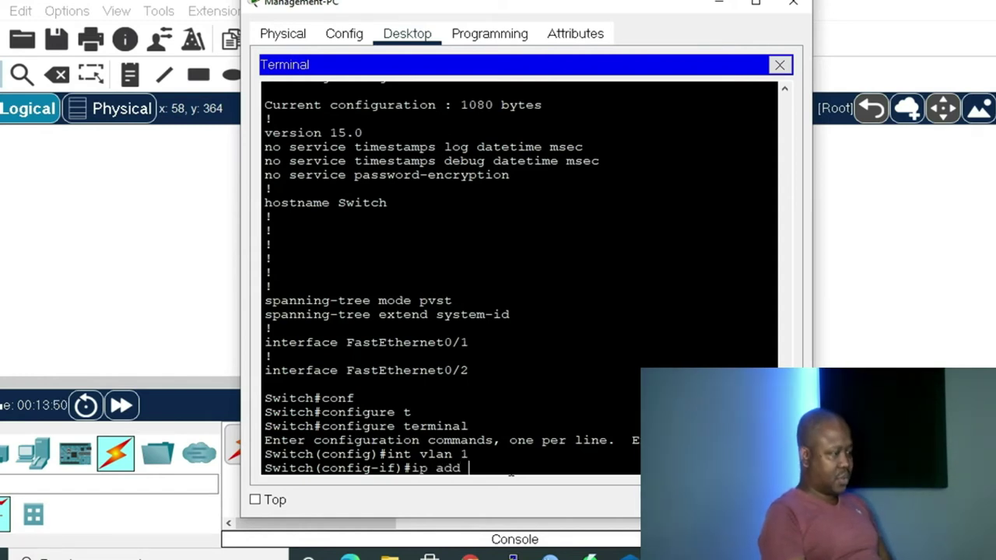
pyautogui.press('Tab')
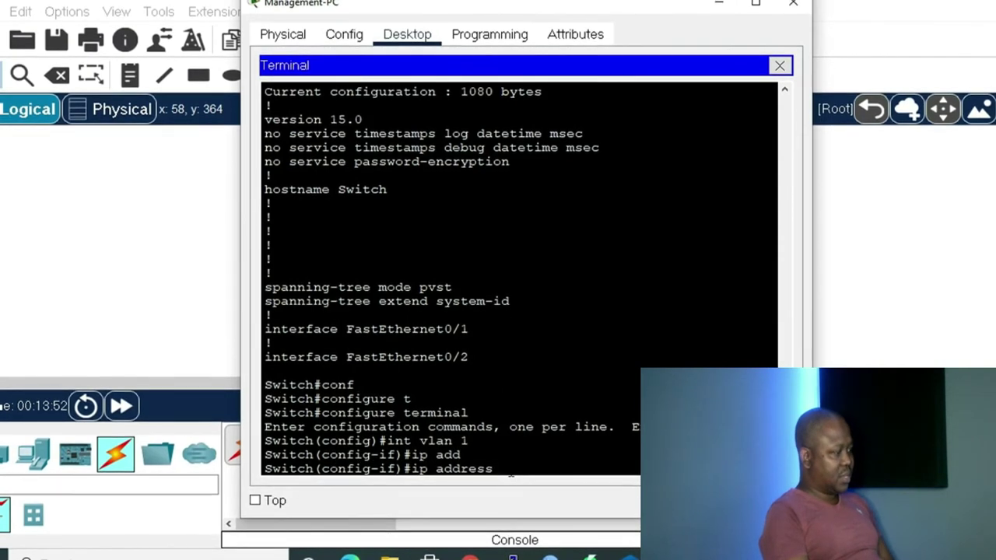
pyautogui.write('10.')
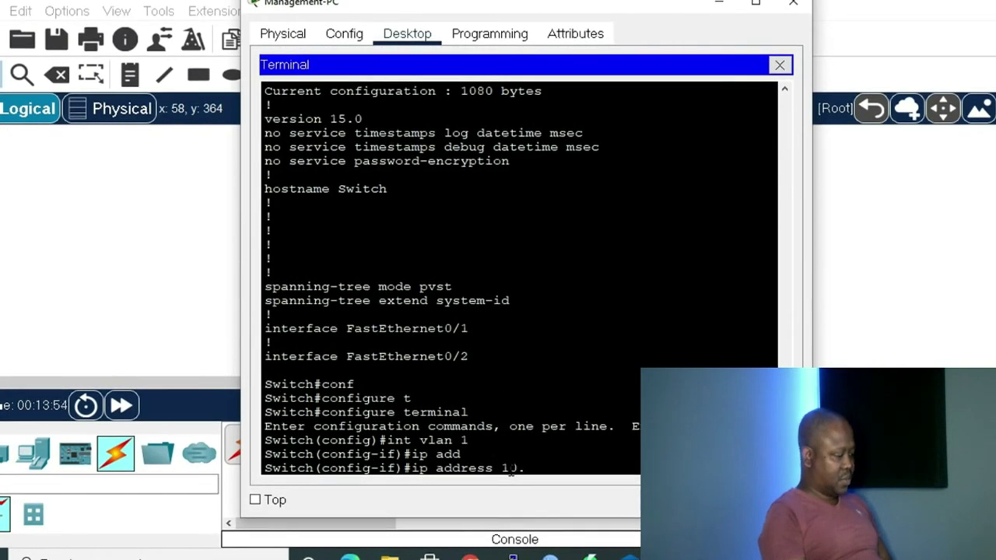
pyautogui.write('10.1.')
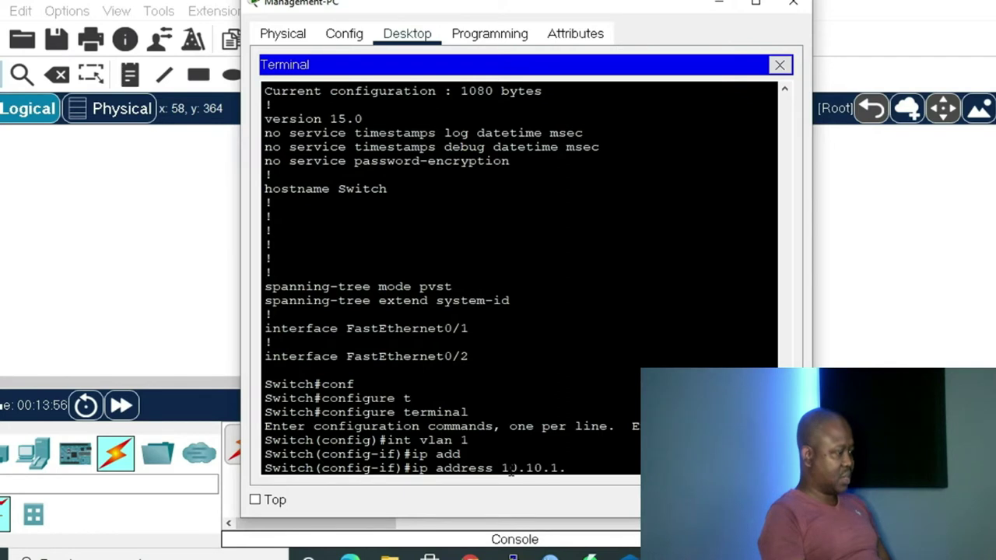
pyautogui.write('10 ')
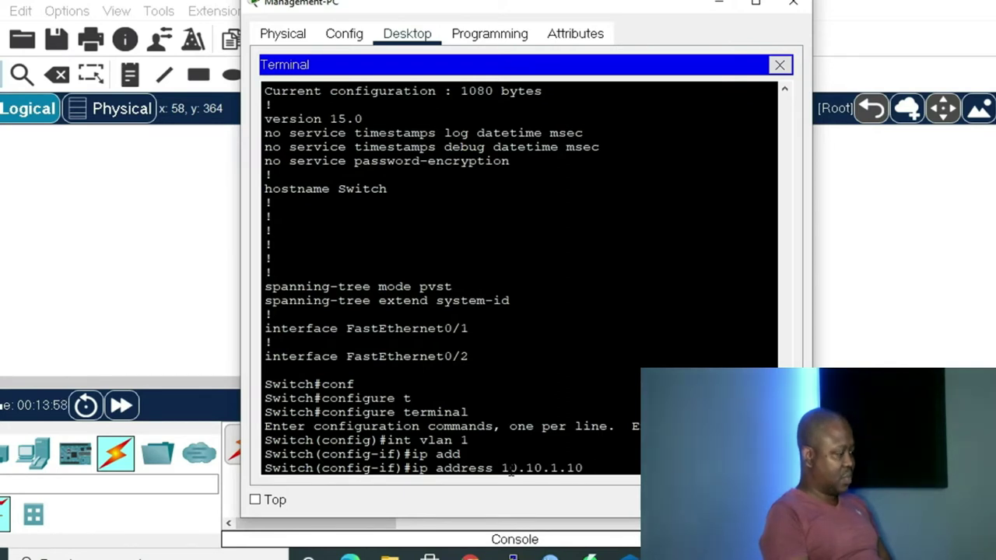
pyautogui.write('255')
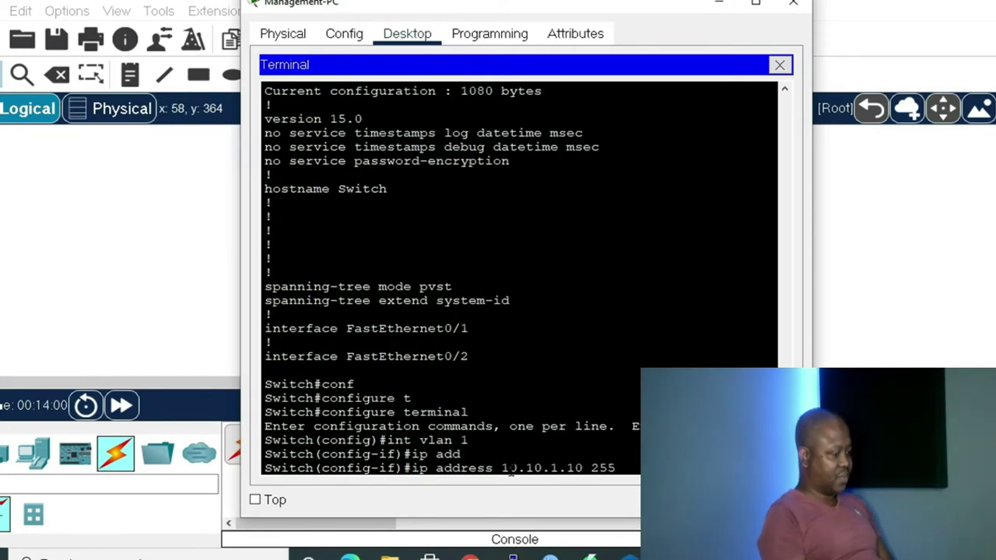
pyautogui.write('.25')
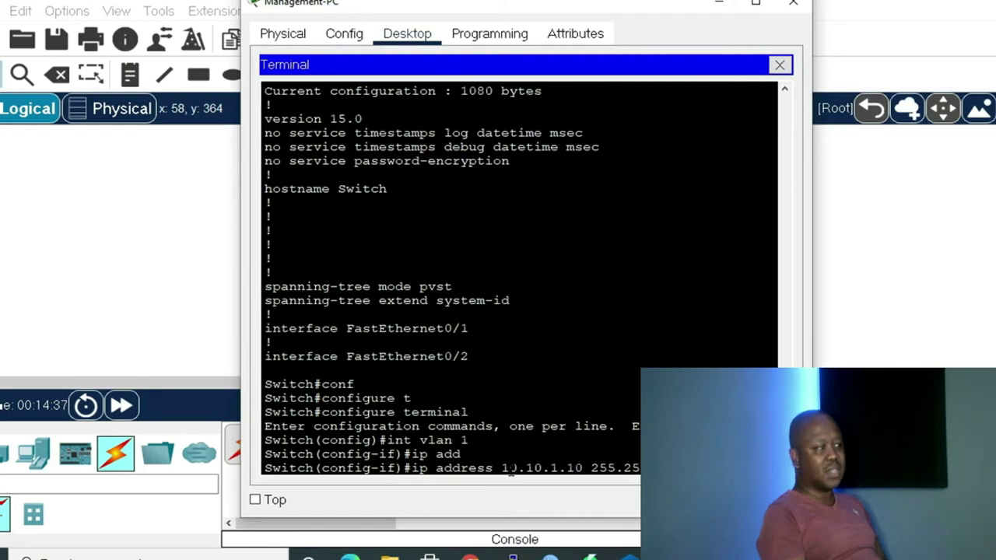
pyautogui.press('Return')
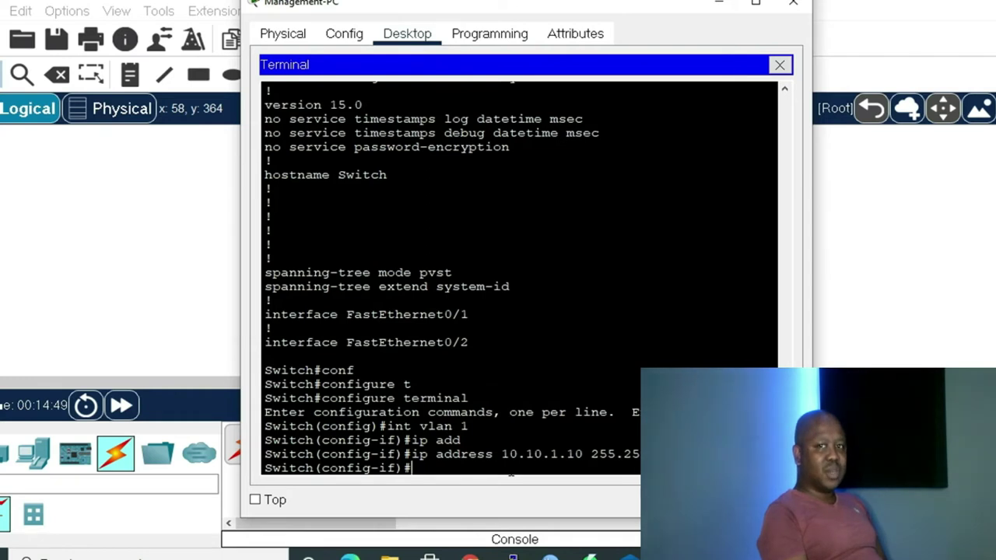
# - Run 'do show ip int br' to confirm Vlan1 shows 10.10.1.10, administratively down
pyautogui.write('do')
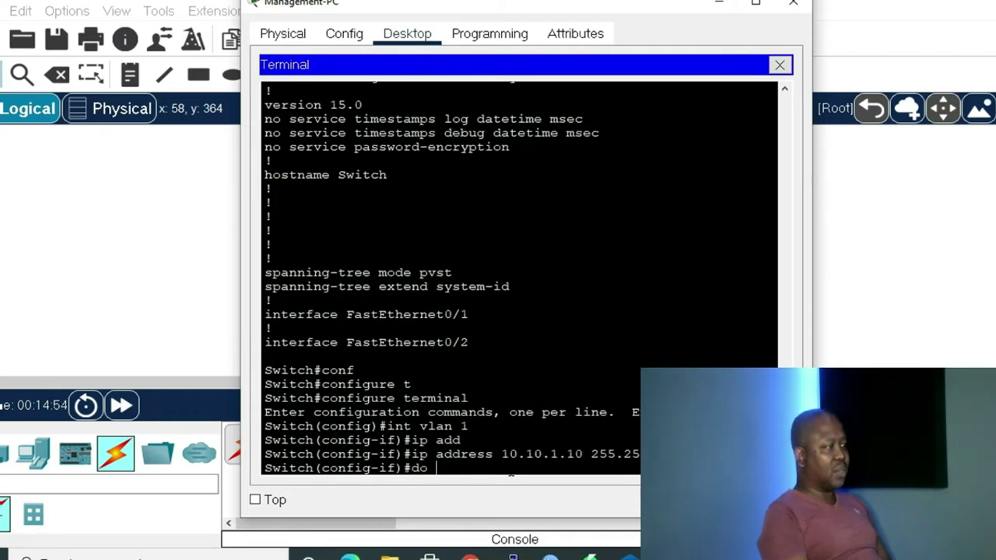
pyautogui.write(' show ip int br')
pyautogui.press('Return')
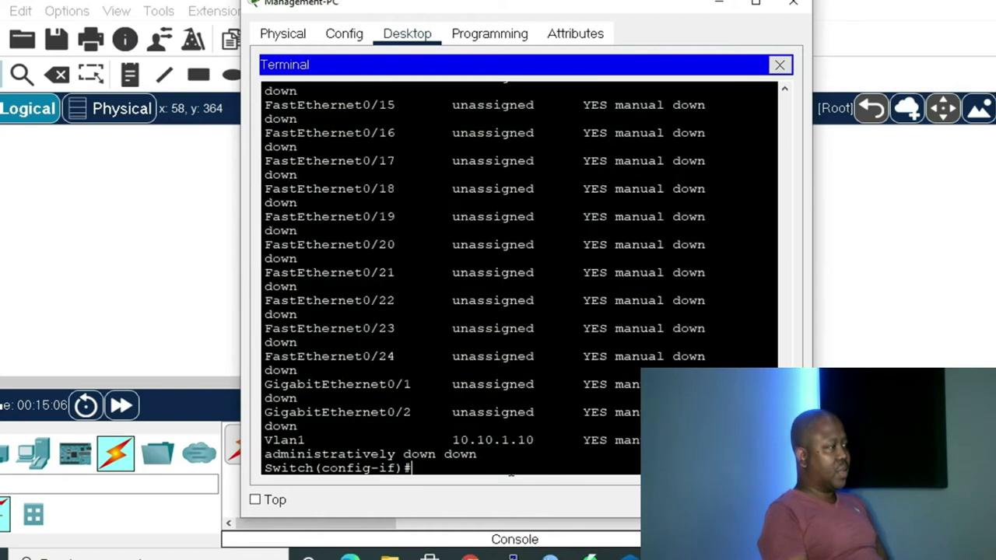
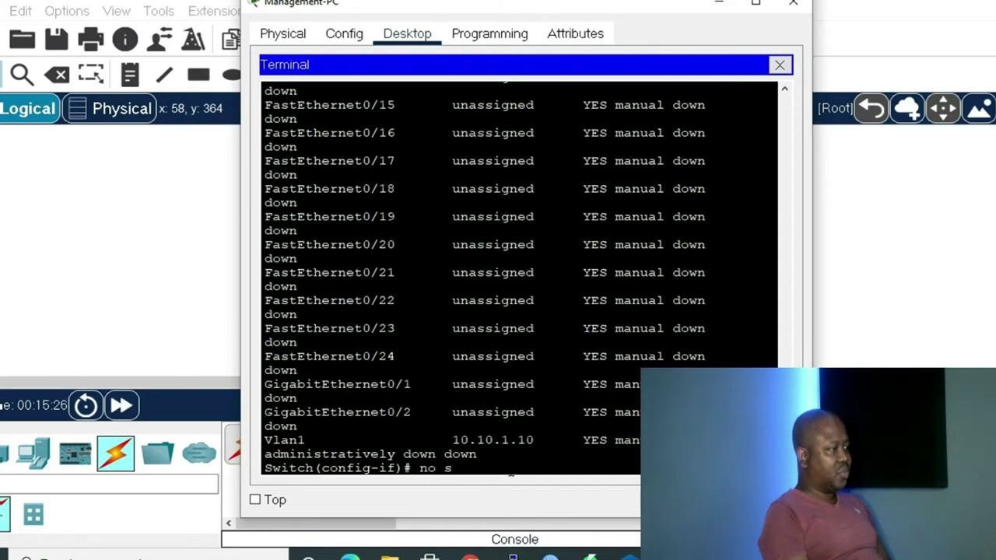
# - Enable the VLAN1 interface with no shutdown
pyautogui.write('hut')
pyautogui.press('Tab')
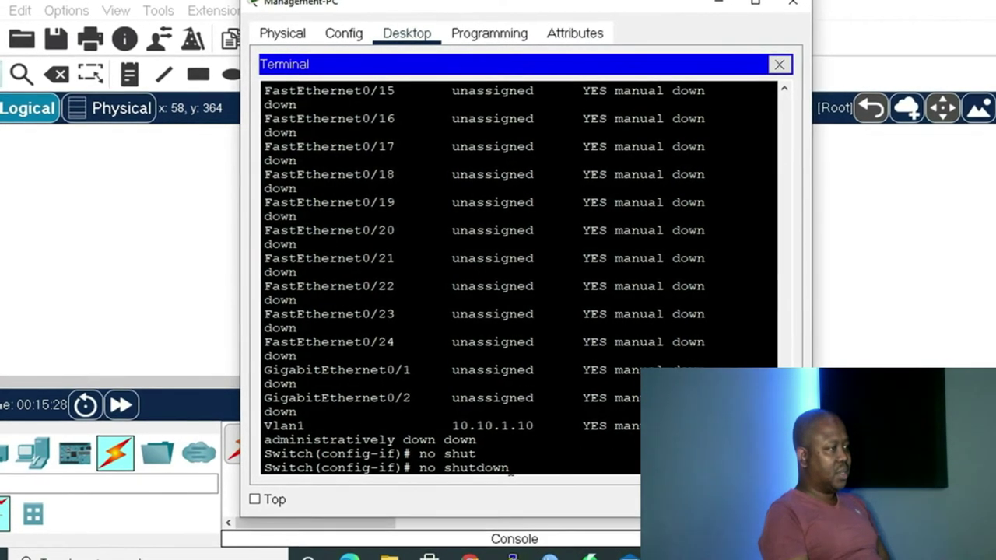
pyautogui.press('Return')
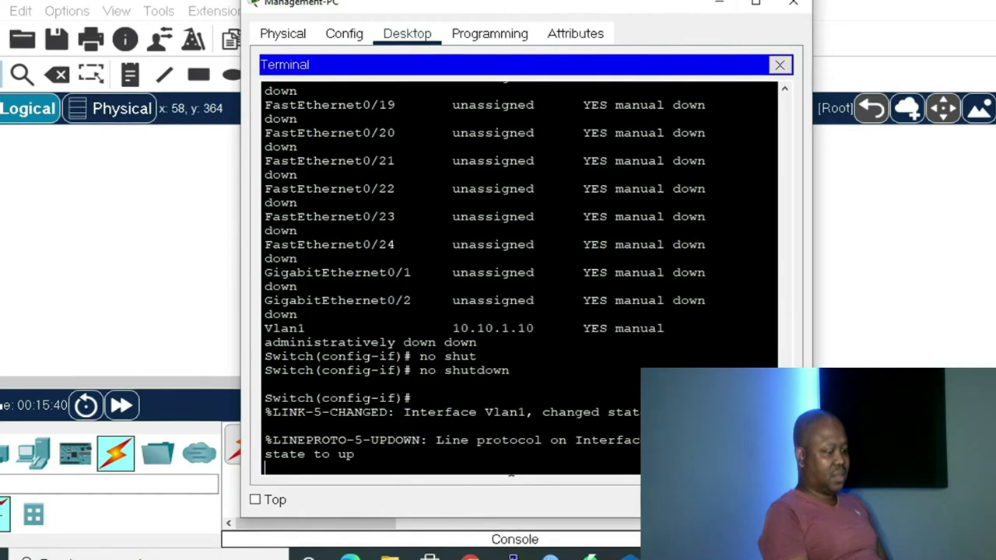
# - Run show ip interface brief and page through it to confirm Vlan1 is up
pyautogui.press('Return')
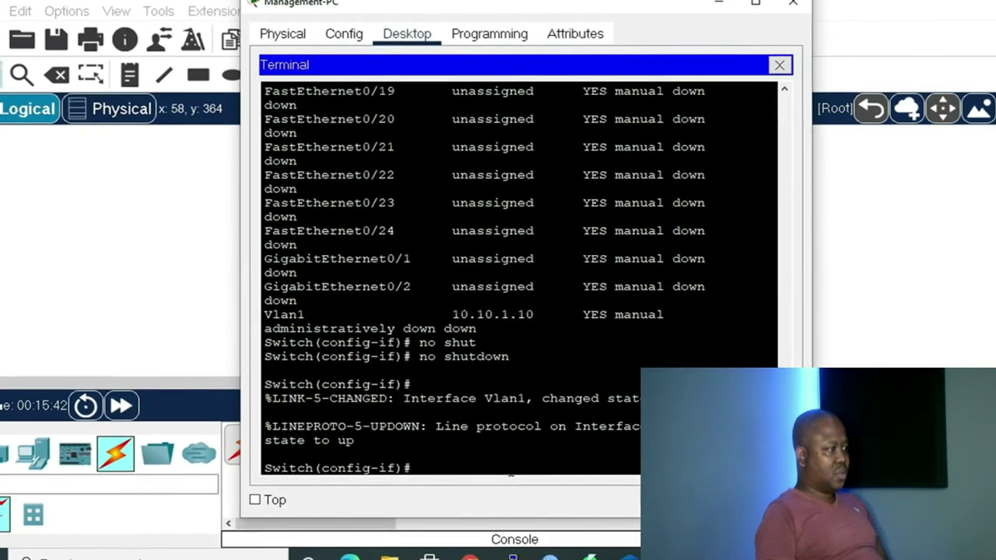
pyautogui.press('Up')
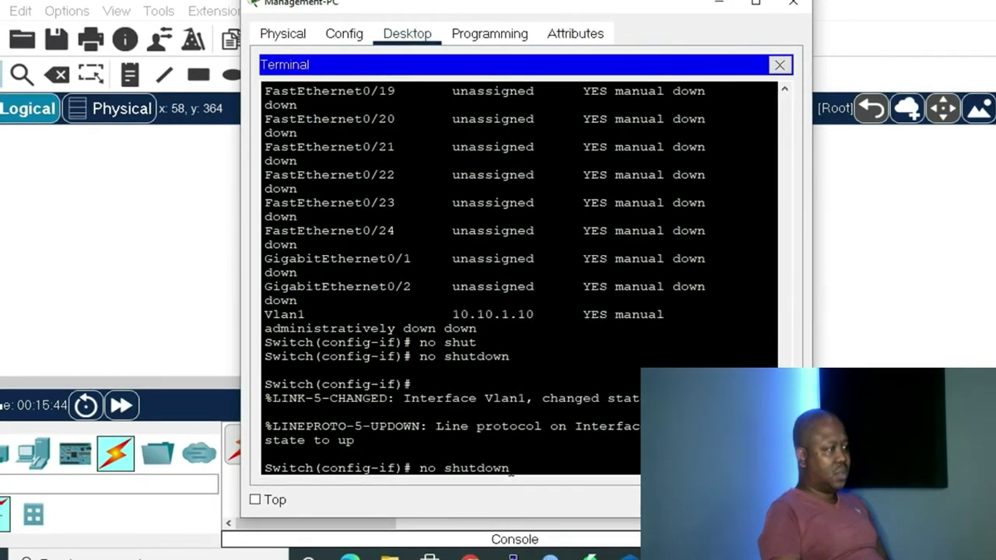
pyautogui.press('Up')
pyautogui.press('Up')
pyautogui.press('Return')
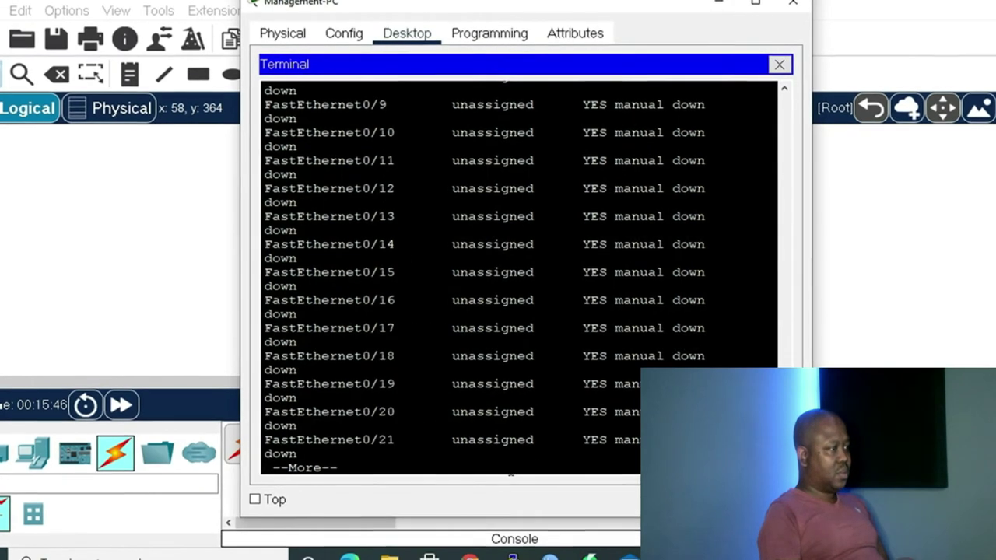
pyautogui.press('space')
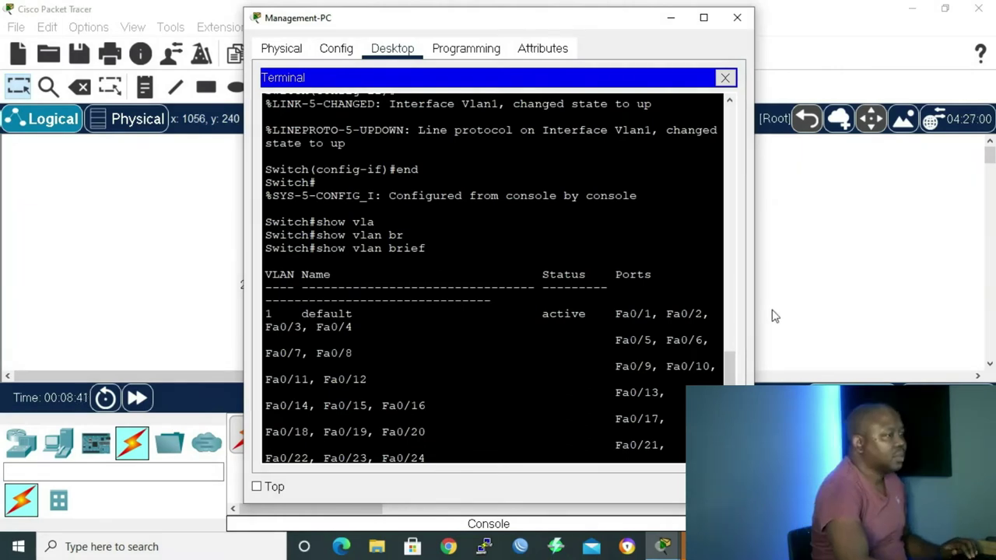
# - Display the switch's running configuration with show run, then quit the listing
pyautogui.click(729, 372)
pyautogui.write('show run')
pyautogui.press('Return')
pyautogui.press('q')
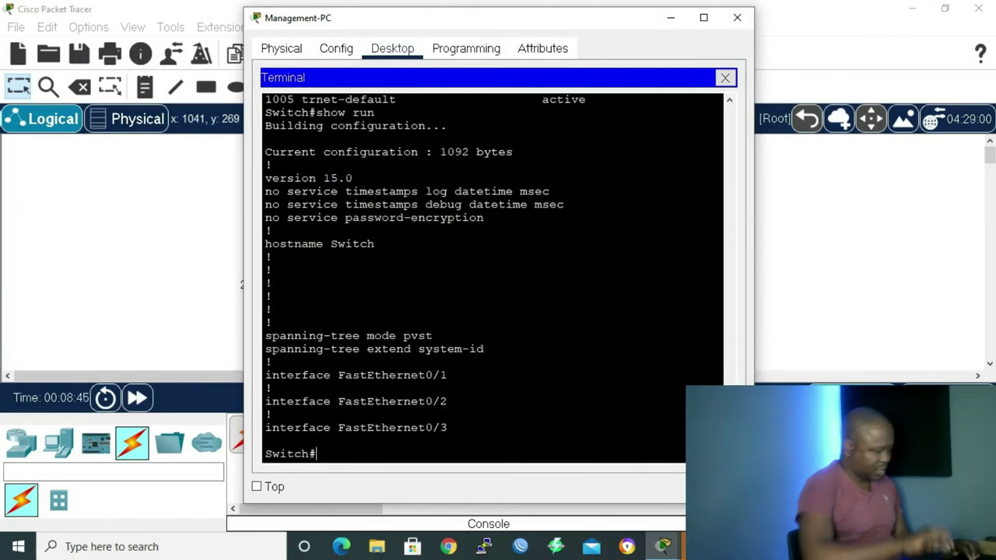
# - Run show vlan brief and maximize the terminal to read the VLAN 1 port table
pyautogui.write('sh')
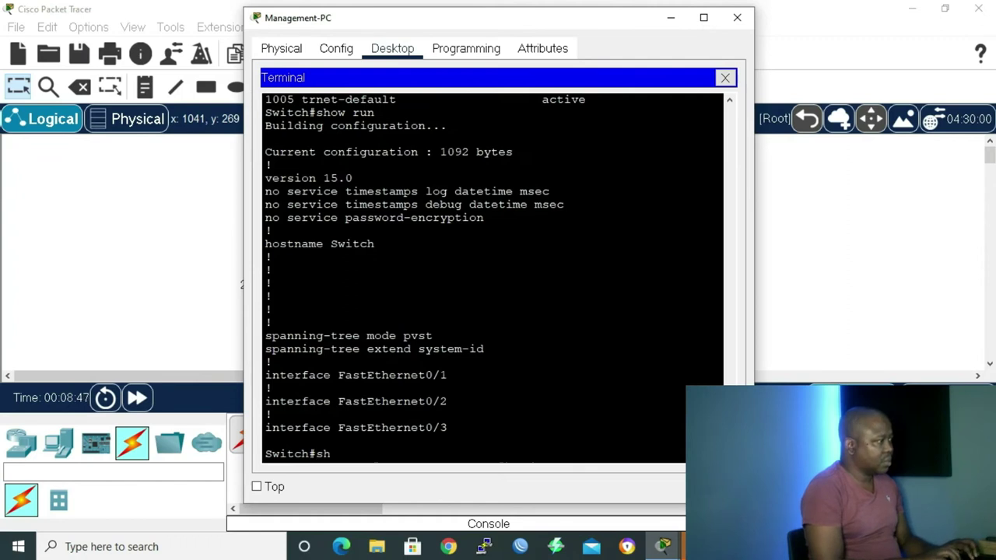
pyautogui.write('ow')
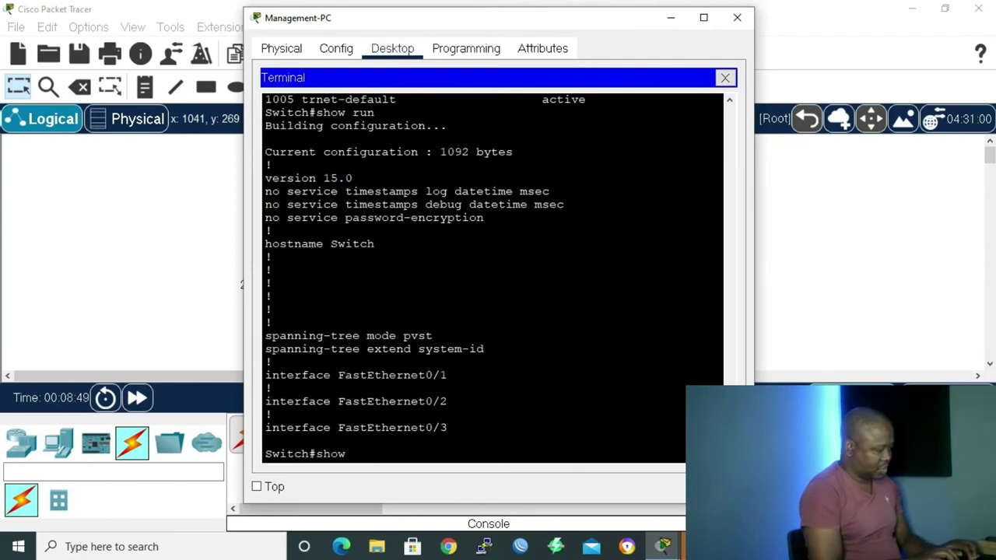
pyautogui.write(' vlan br')
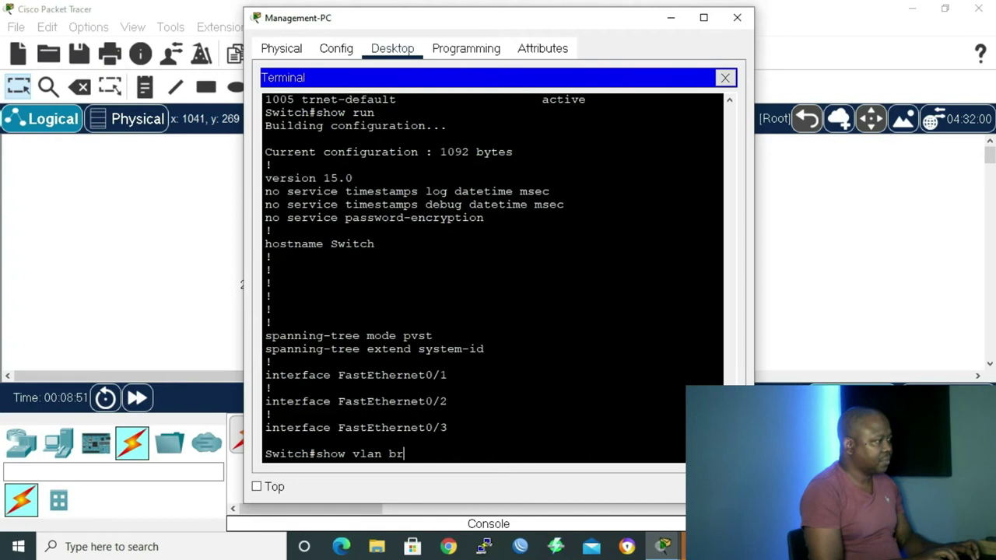
pyautogui.press('Tab')
pyautogui.press('Return')
pyautogui.click(704, 18)
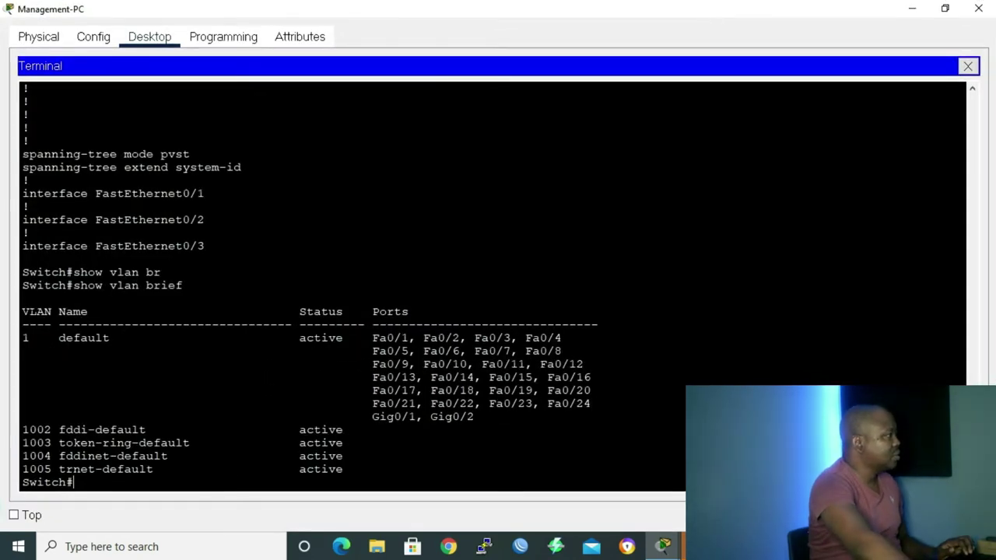
pyautogui.moveTo(36, 313); pyautogui.dragTo(17, 337)
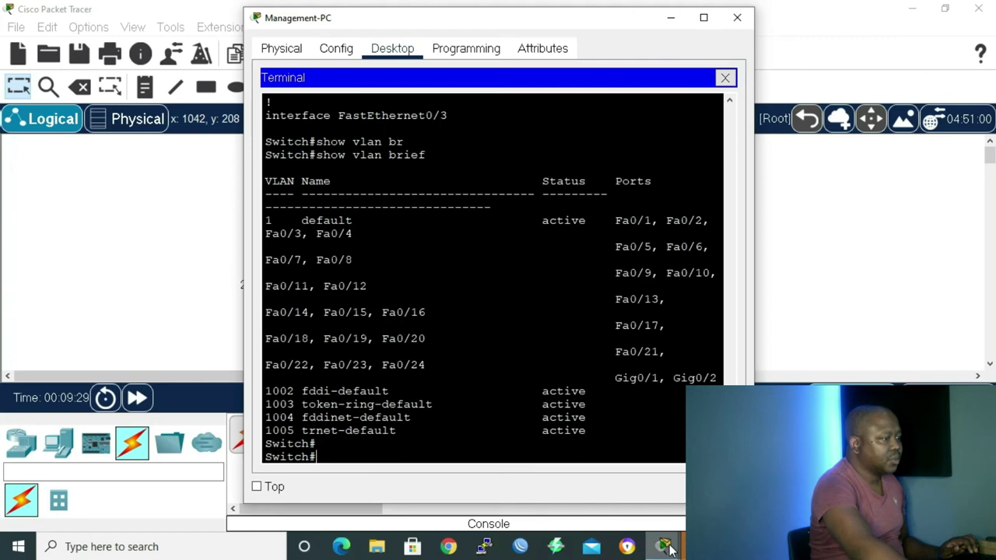
pyautogui.moveTo(664, 549)
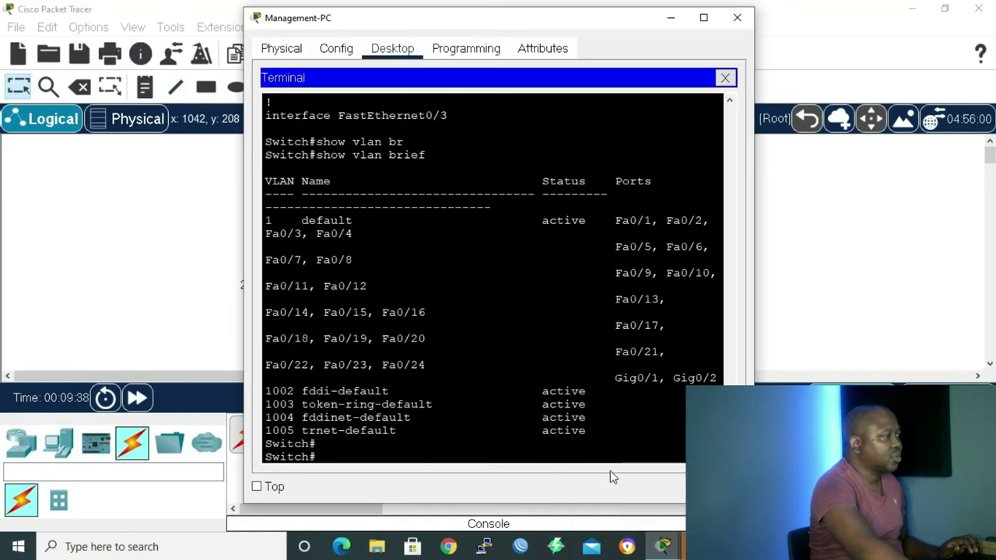
# - From Network-Laptop's Command Prompt, run telnet 10.10.1.10 to test the switch connection
pyautogui.click(166, 273)
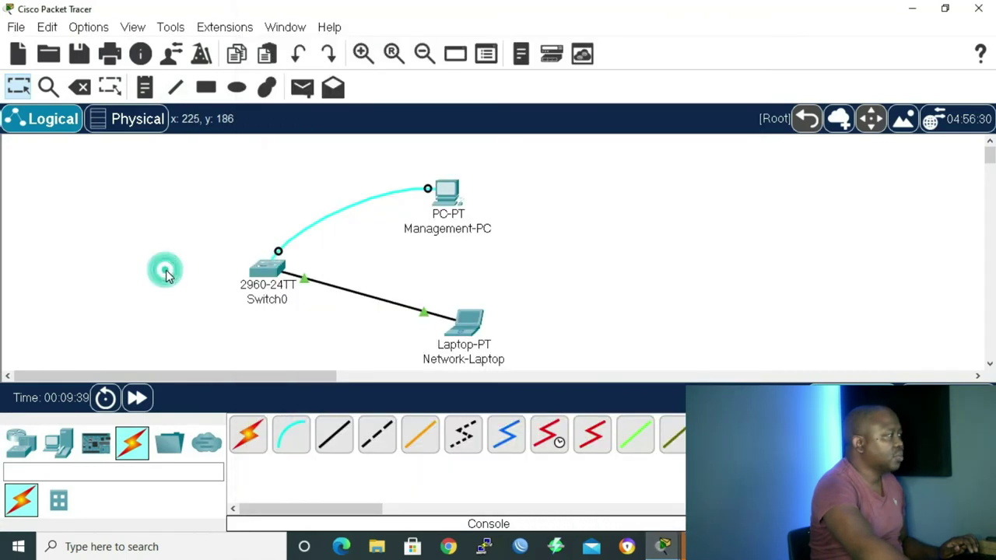
pyautogui.click(468, 327)
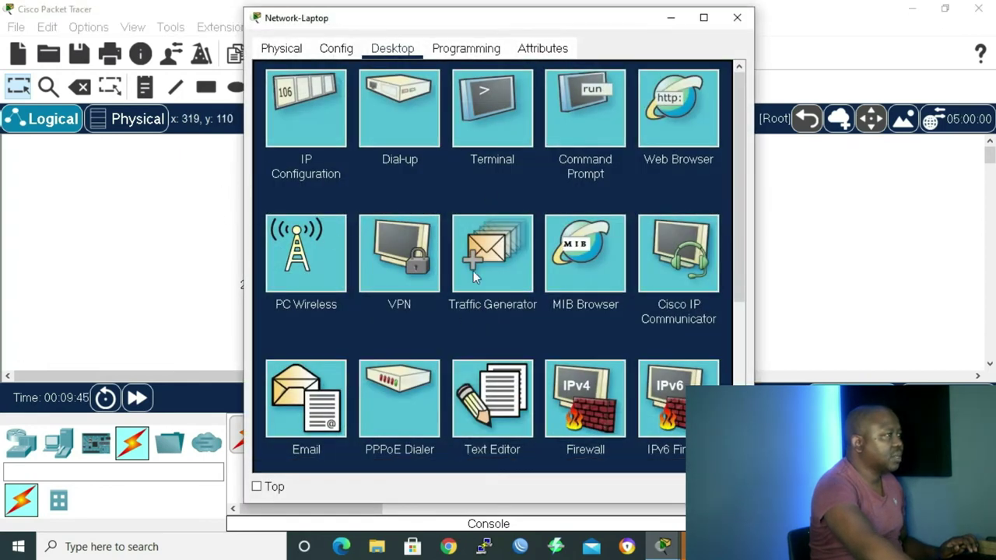
pyautogui.click(587, 126)
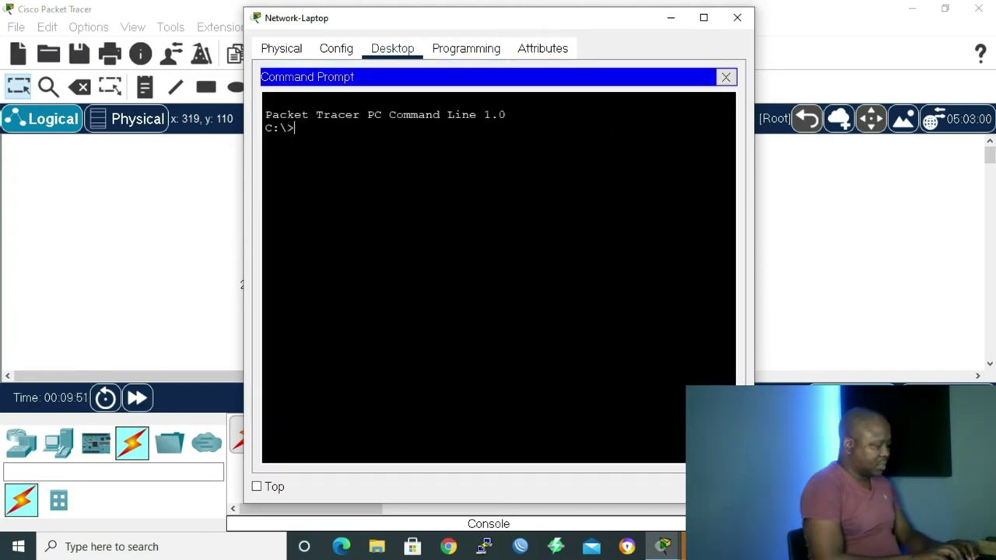
pyautogui.write('t')
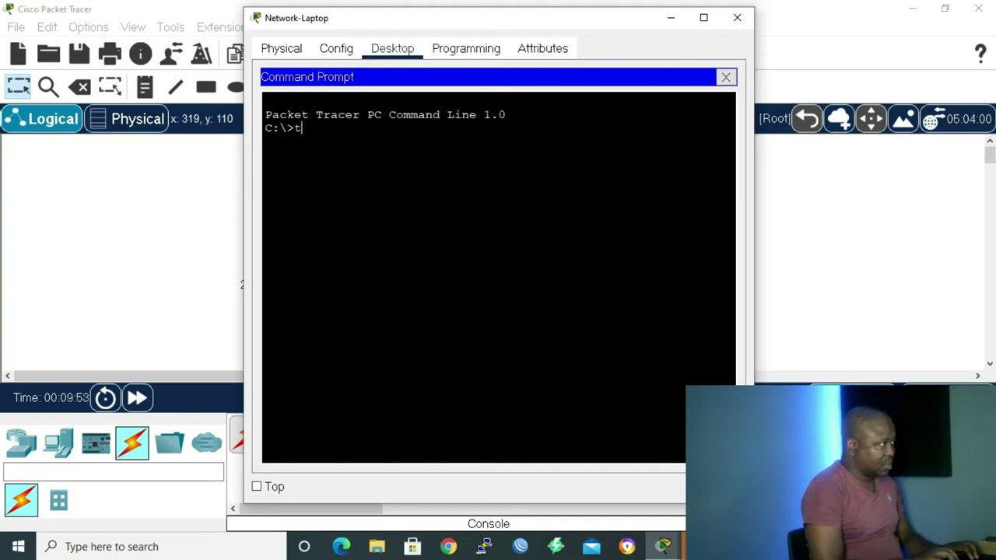
pyautogui.write('elne')
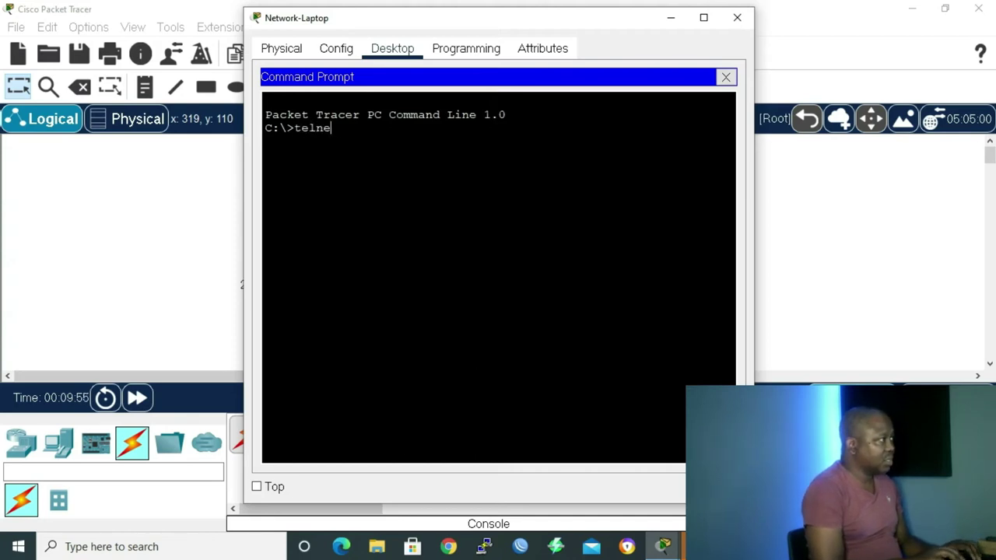
pyautogui.write('t 10')
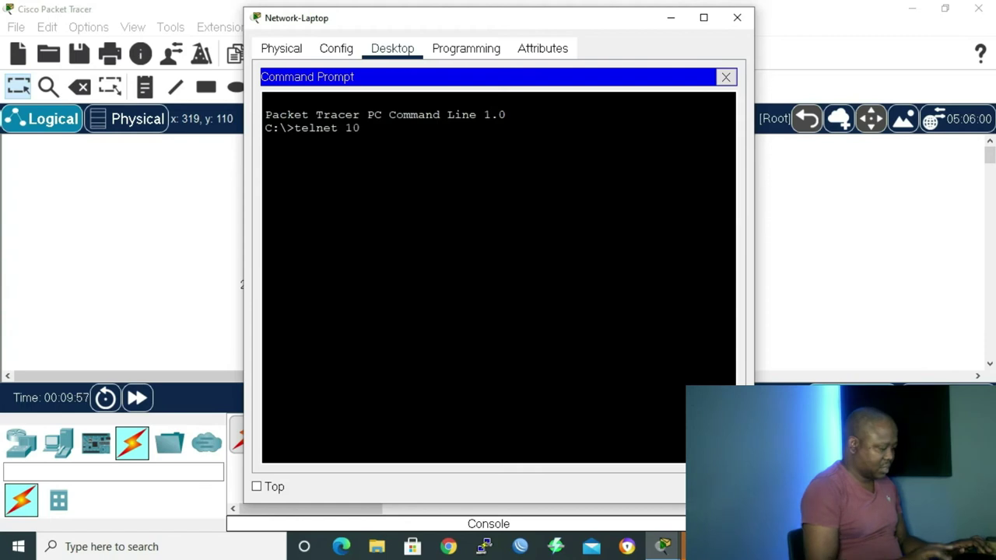
pyautogui.write('.1')
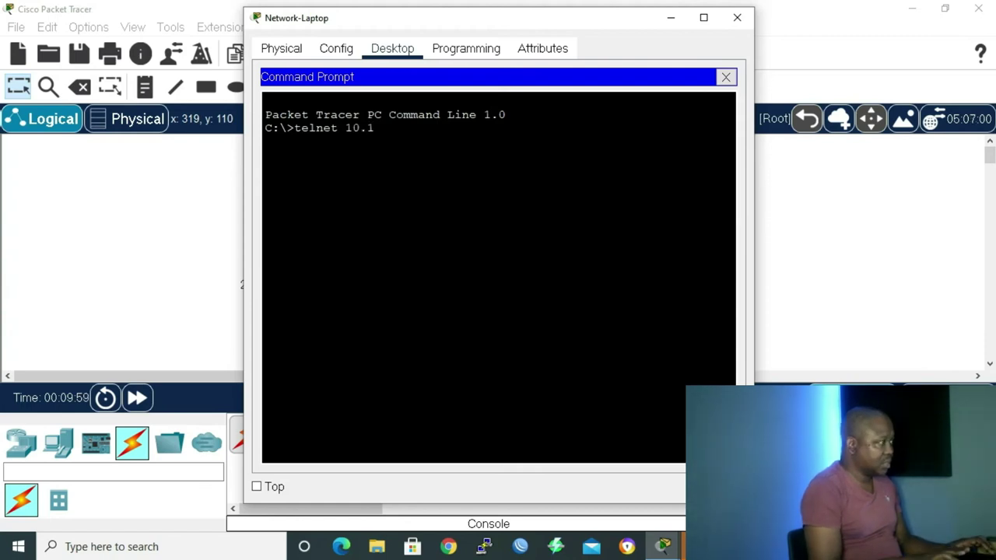
pyautogui.write('0.1.')
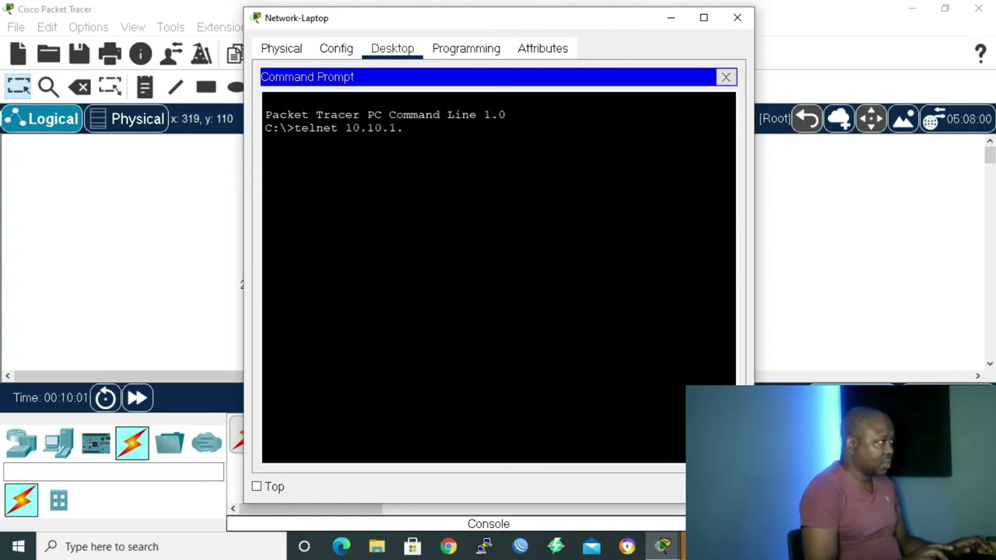
pyautogui.write('10')
pyautogui.press('Return')
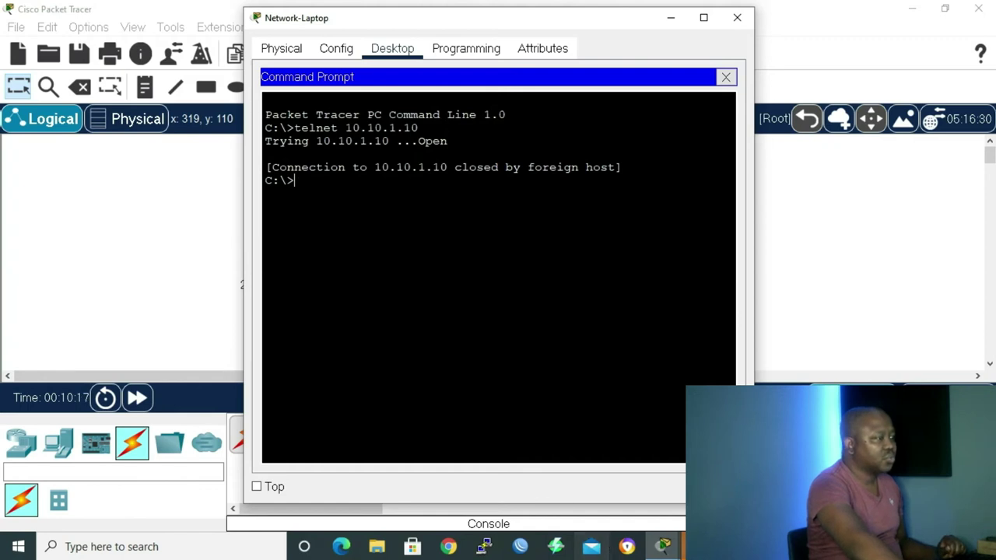
# - In the Management-PC terminal, enter global configuration and the console line 0 configuration
pyautogui.click(681, 22)
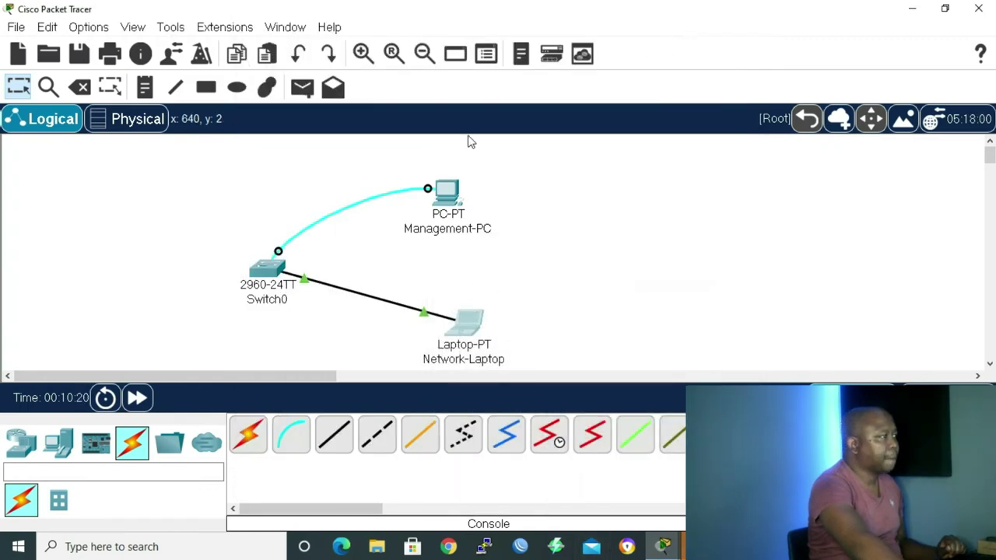
pyautogui.click(440, 193)
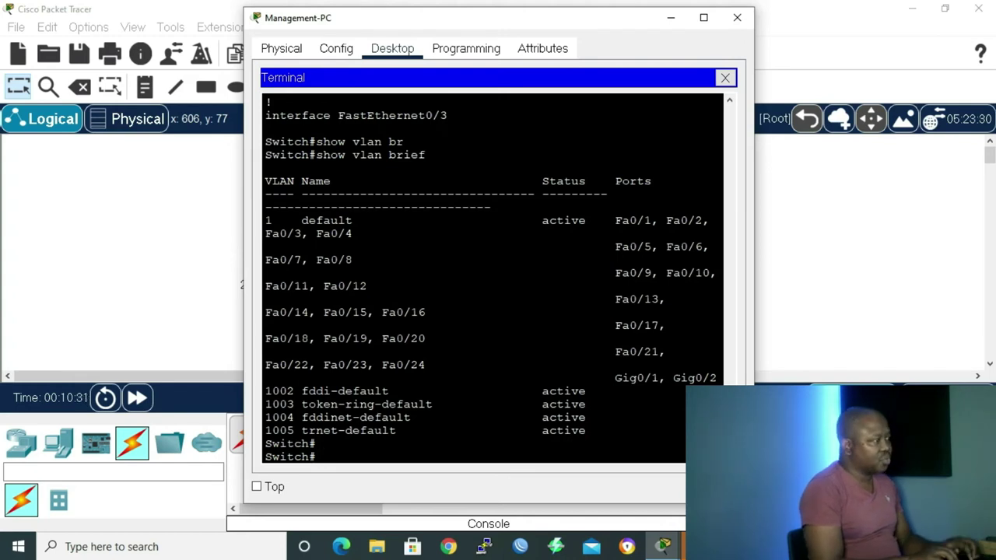
pyautogui.write('c')
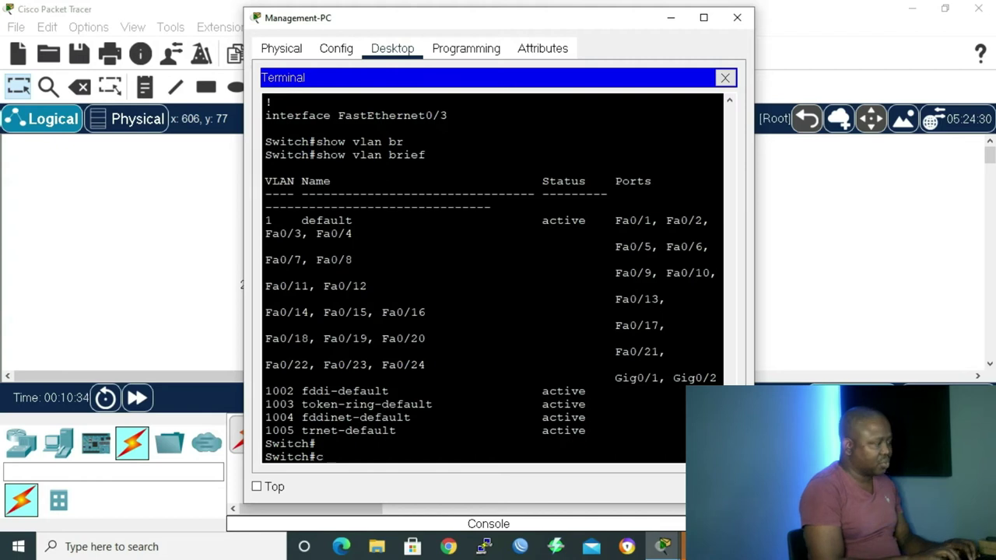
pyautogui.write('onf t')
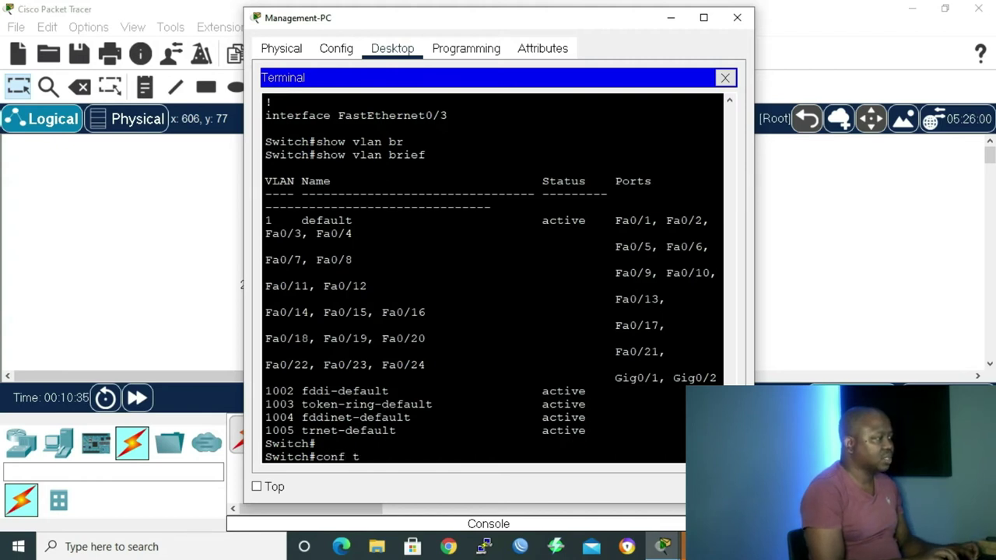
pyautogui.press('Return')
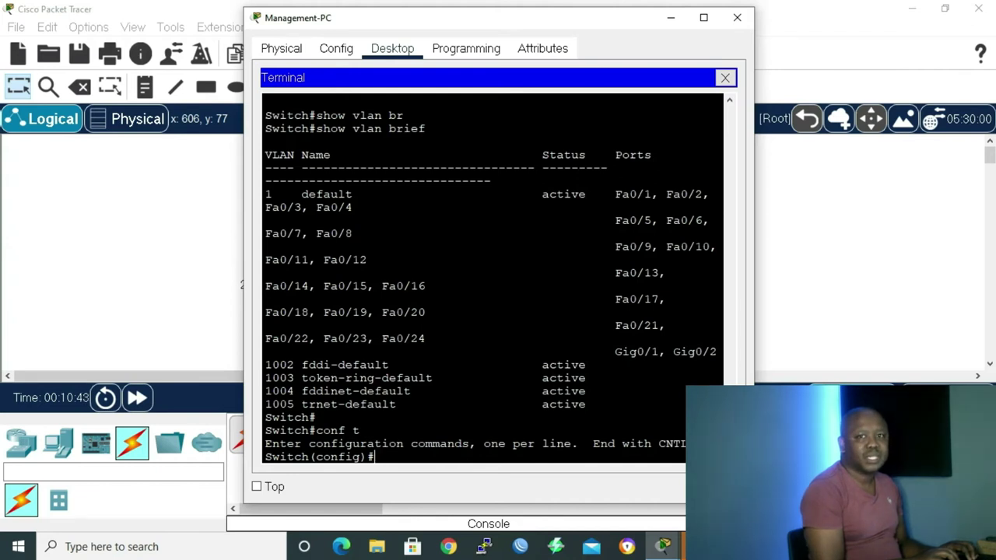
pyautogui.write('line con')
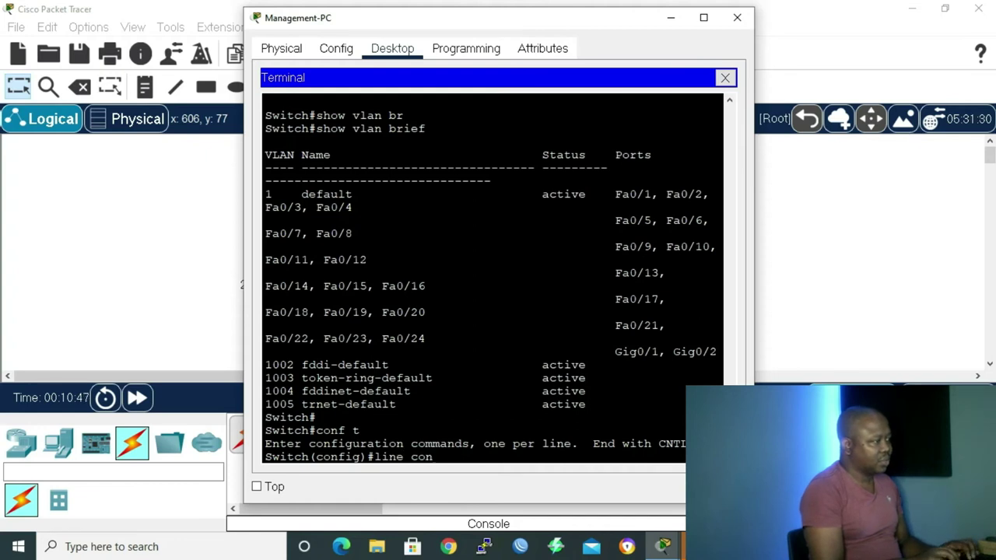
pyautogui.press('Tab')
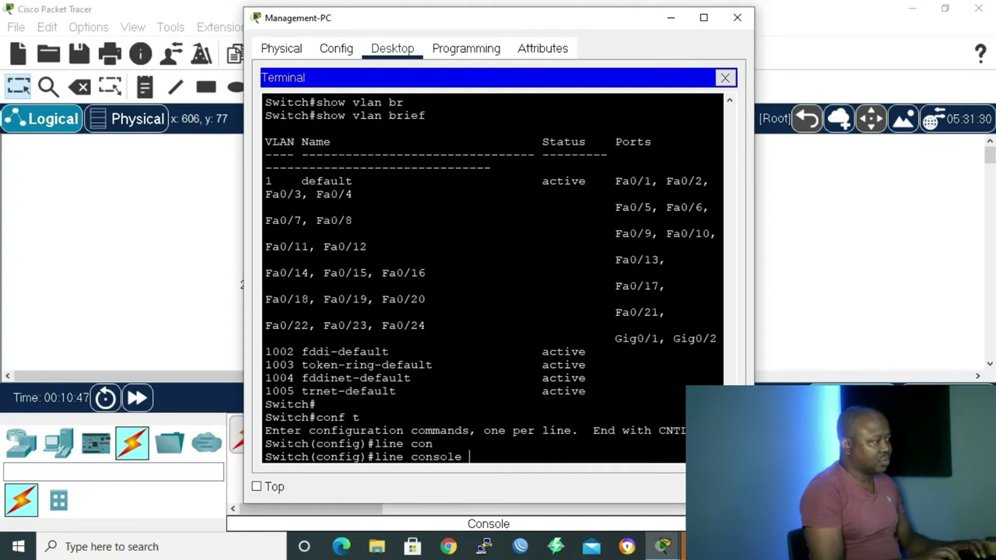
pyautogui.write('0')
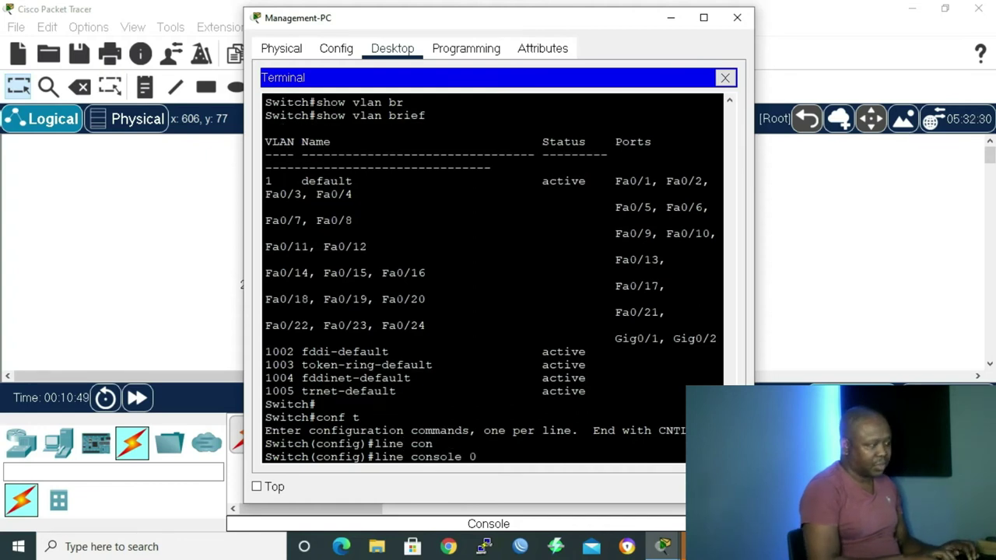
pyautogui.press('Return')
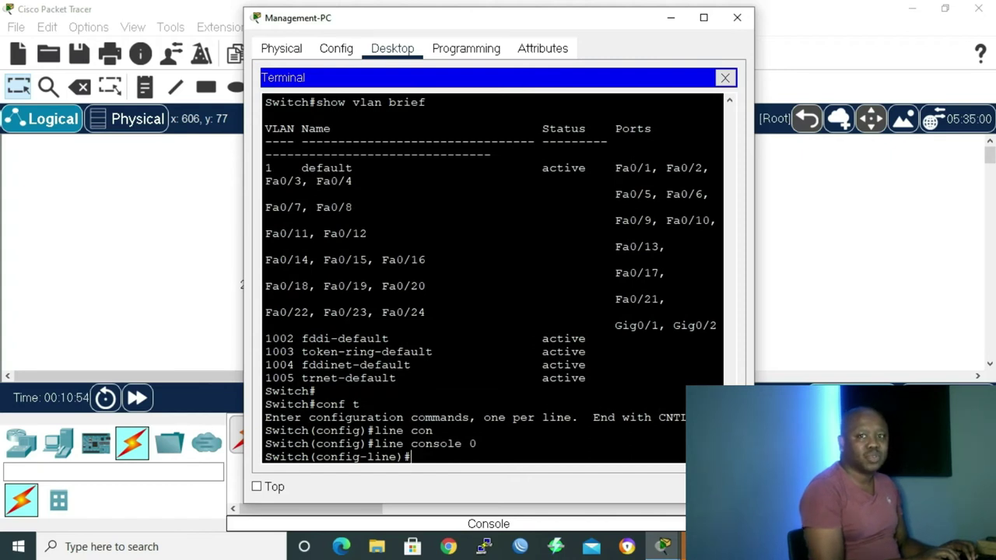
# - Set a console line password, enable login, then return to the laptop's command prompt
pyautogui.write('p')
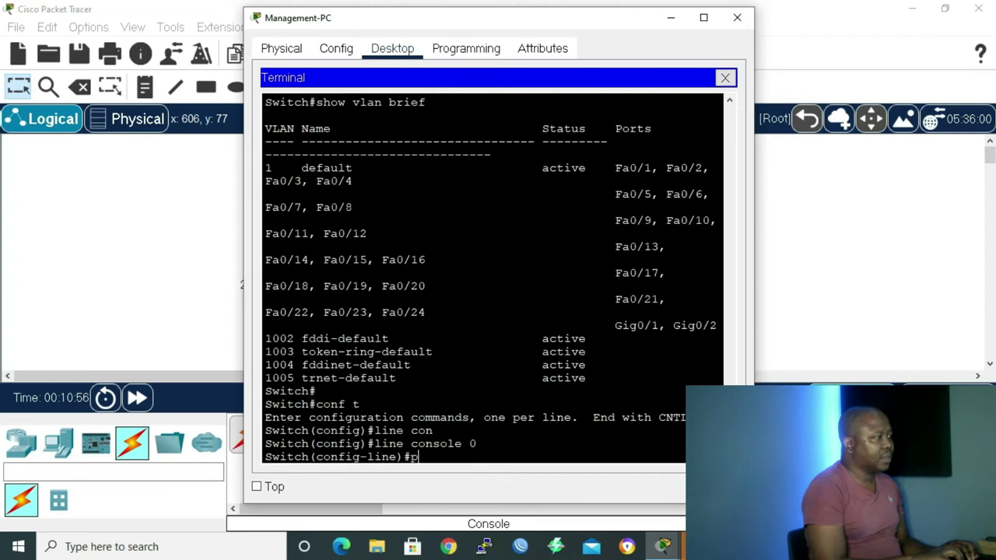
pyautogui.write('as')
pyautogui.press('Tab')
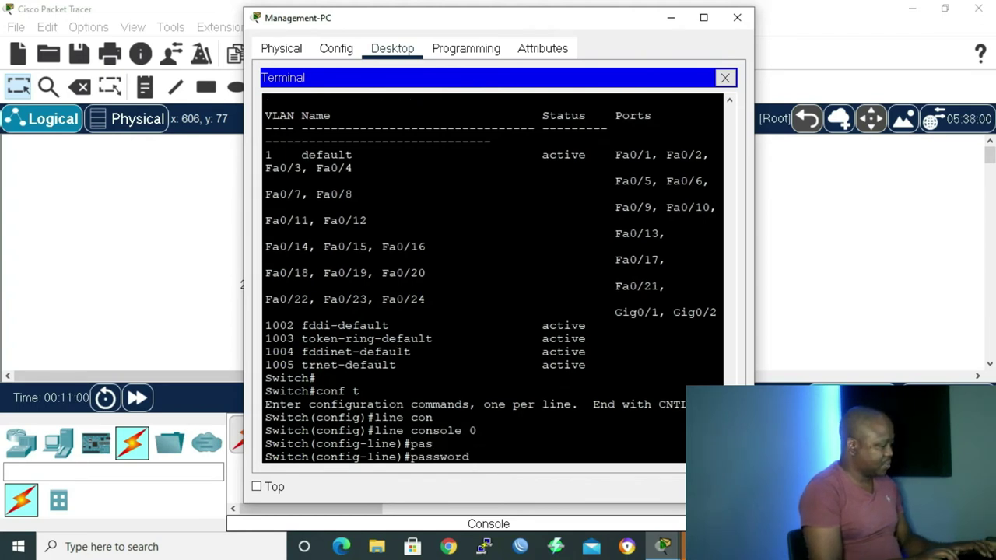
pyautogui.write('123')
pyautogui.press('Return')
pyautogui.write('login')
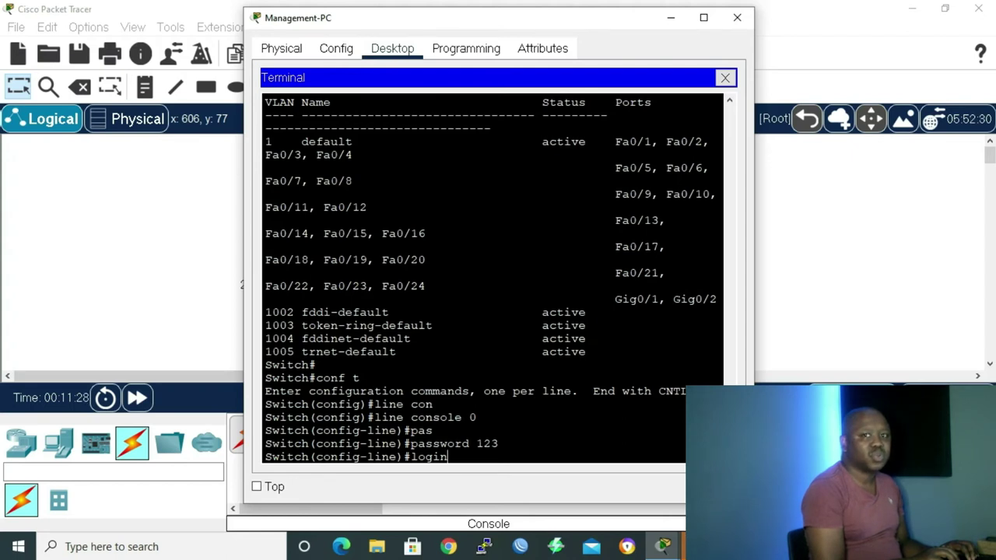
pyautogui.press('Return')
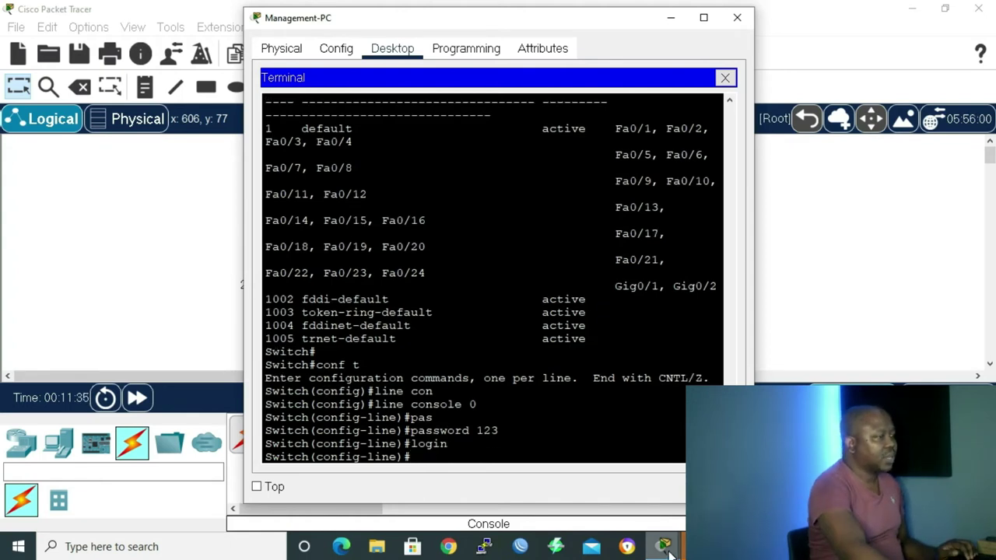
pyautogui.moveTo(666, 549)
pyautogui.click(712, 475)
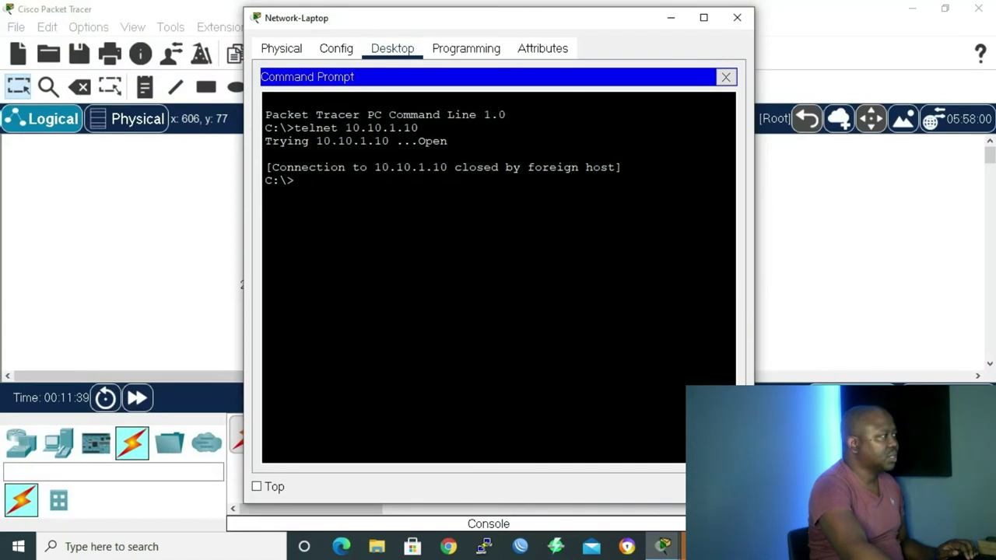
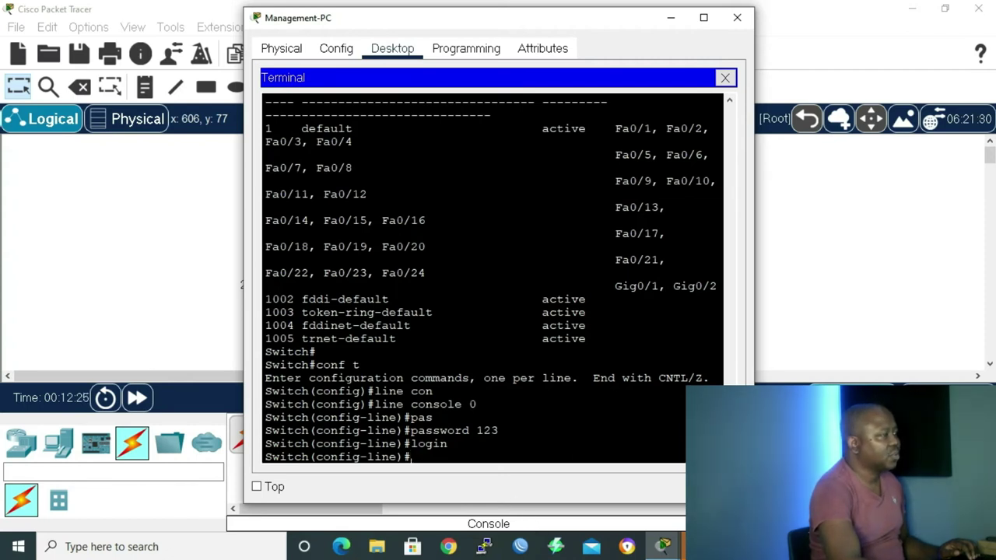
# - End the session, log back into the switch console with its new password, and run enable
pyautogui.write('end')
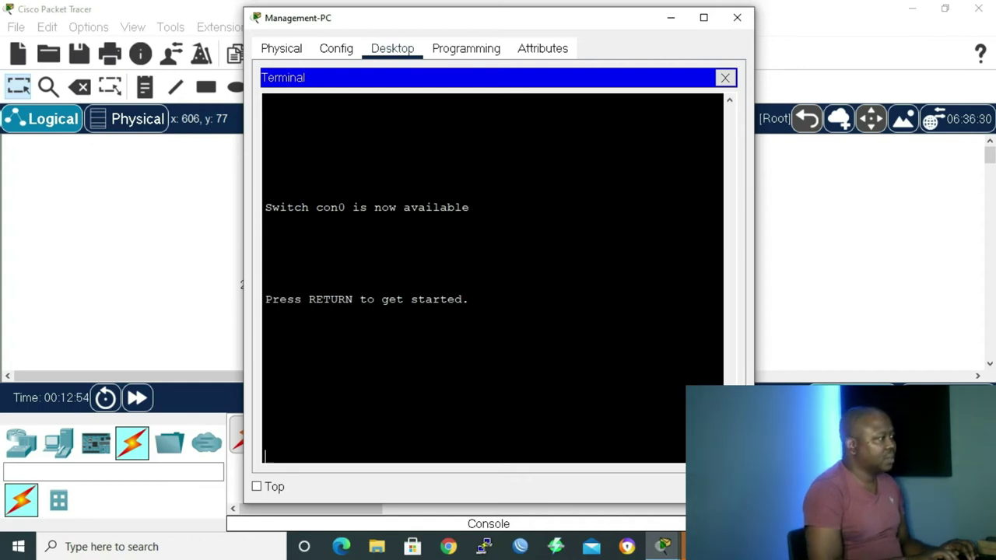
pyautogui.press('Return')
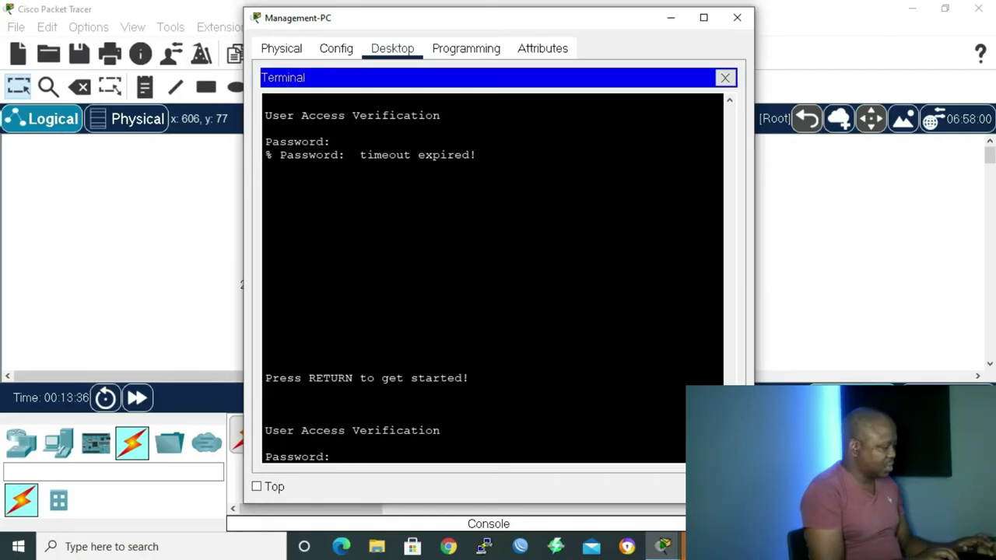
pyautogui.press('Return')
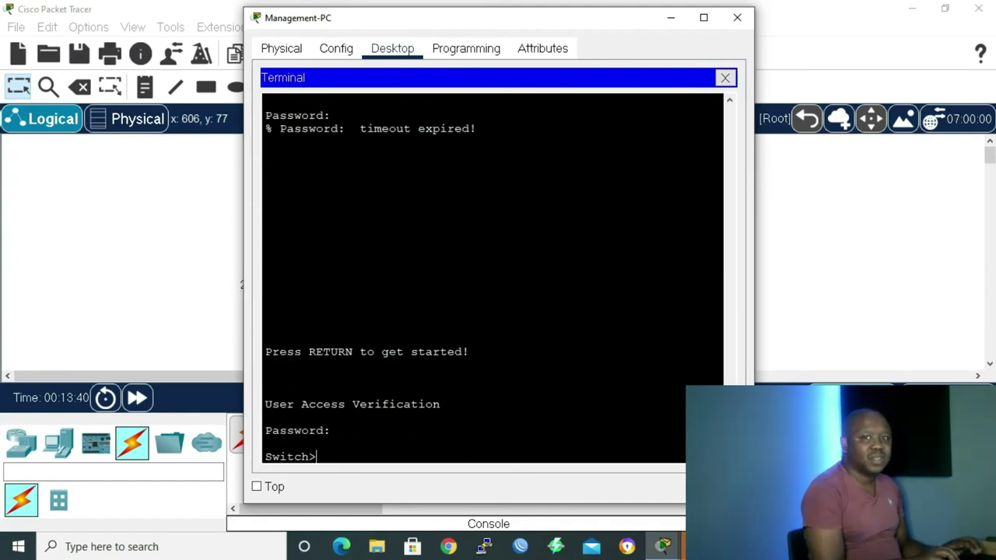
pyautogui.write('enable')
pyautogui.press('Return')
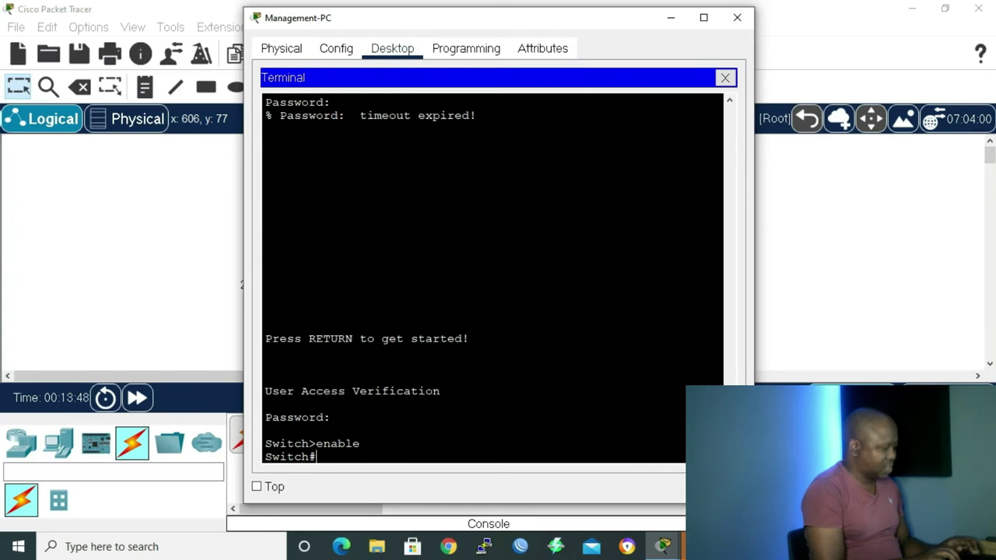
pyautogui.write('con')
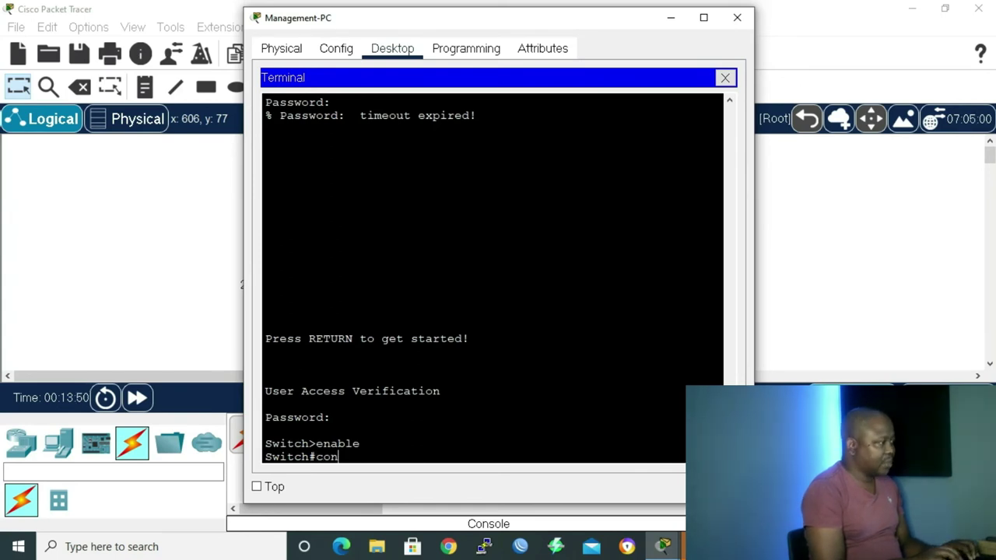
pyautogui.write('f t')
# - In global config, set a password on line vty 0 4 and enable login
pyautogui.press('Return')
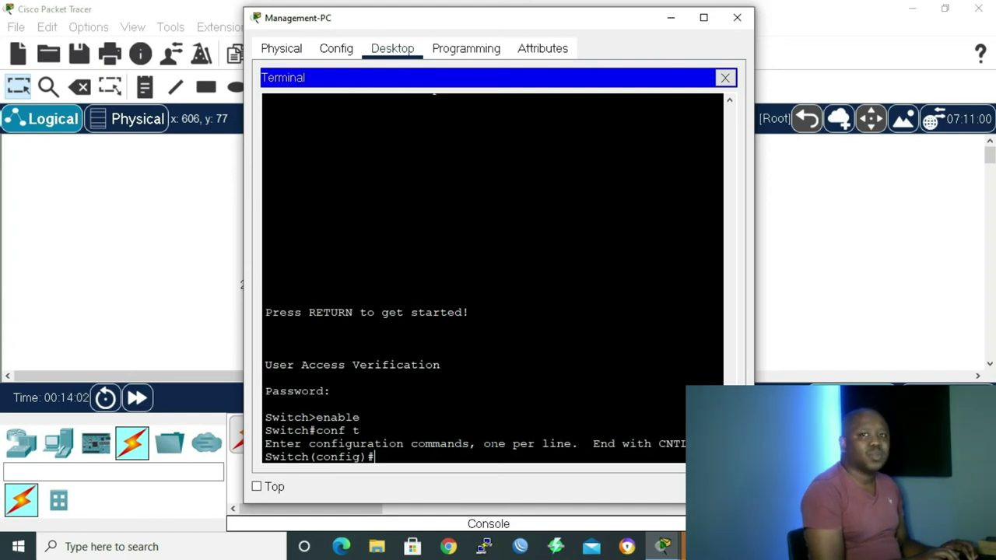
pyautogui.write('line vty')
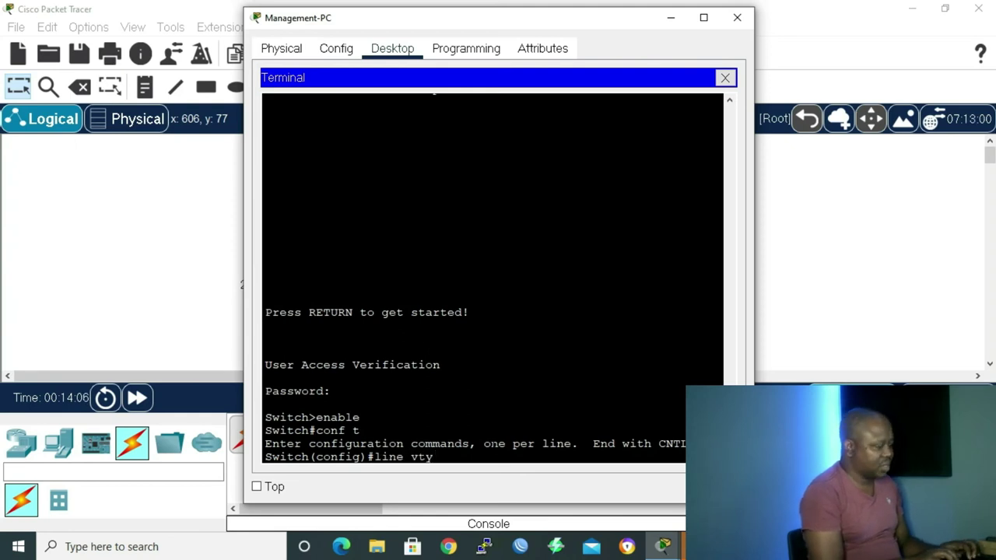
pyautogui.write(' 0 4')
pyautogui.press('Return')
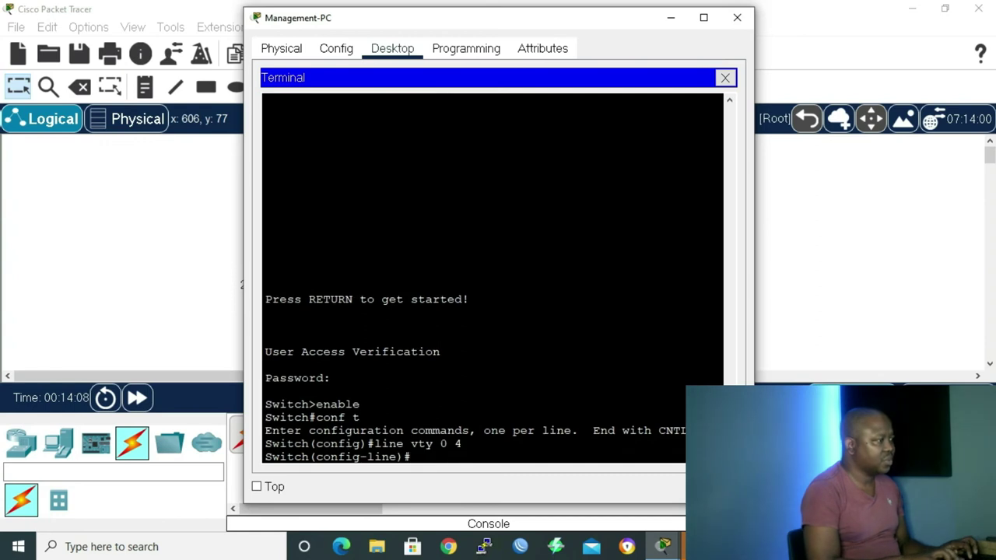
pyautogui.write('pas')
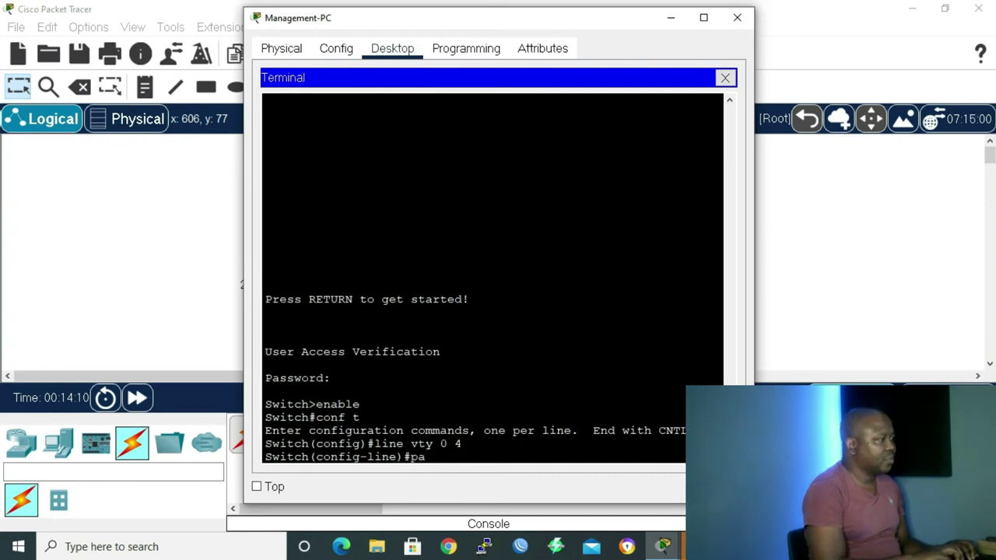
pyautogui.press('Tab')
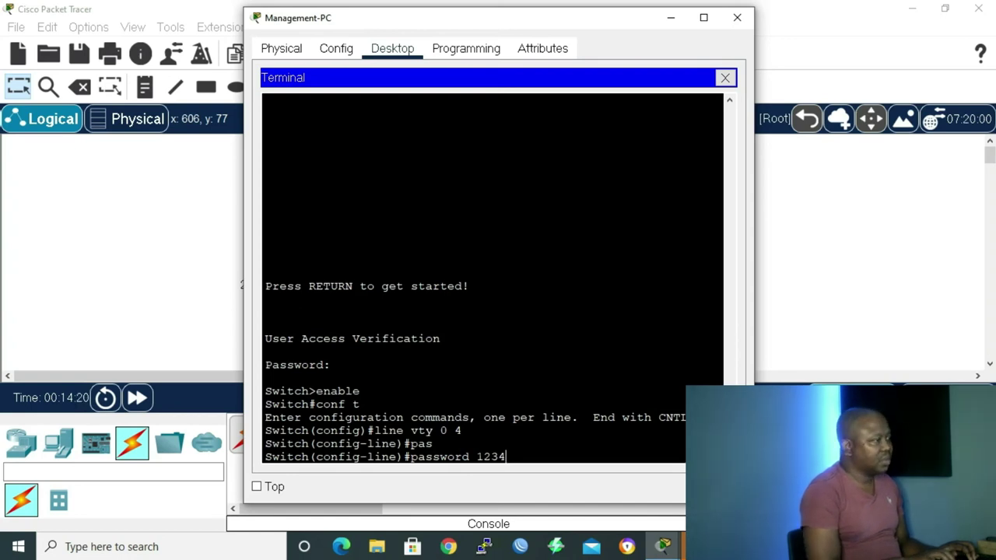
pyautogui.press('Return')
pyautogui.write('lo')
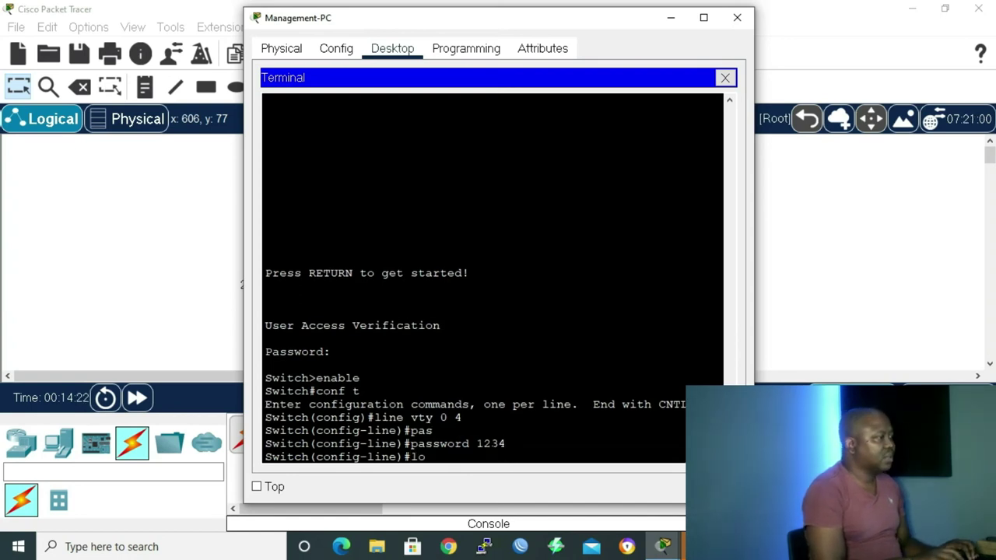
pyautogui.write('gin')
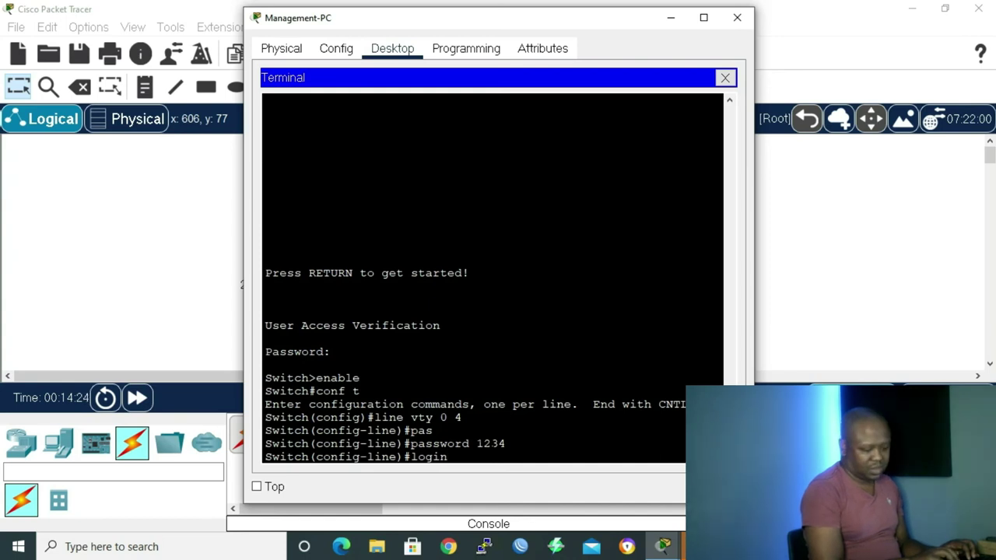
pyautogui.press('Return')
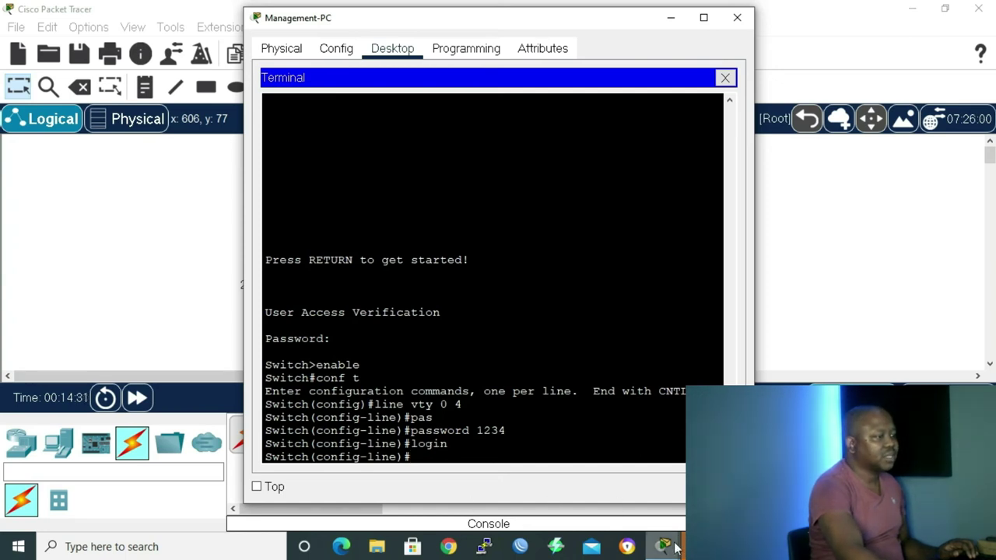
# - From Network-Laptop, telnet to 10.10.1.10, log in with the VTY password, and try enable
pyautogui.moveTo(670, 554)
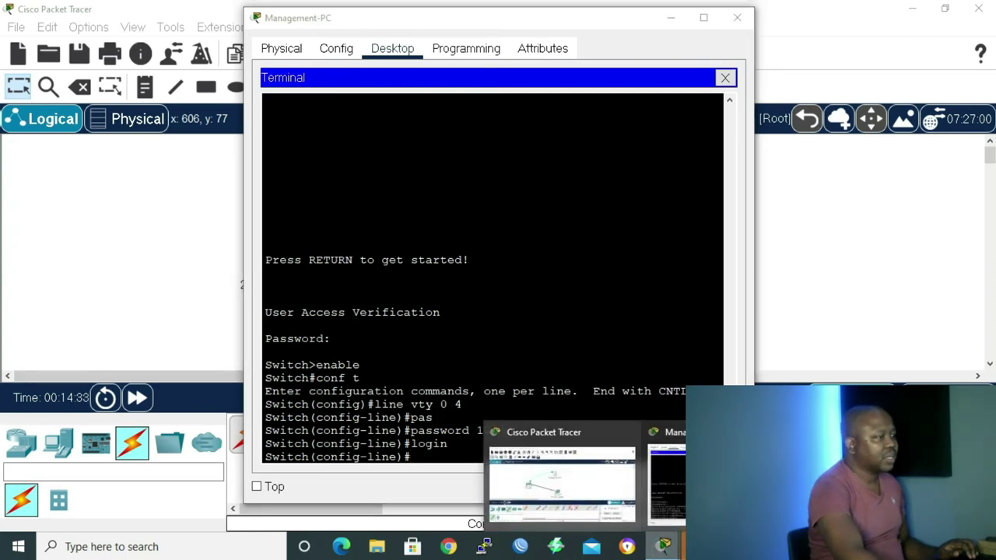
pyautogui.click(880, 482)
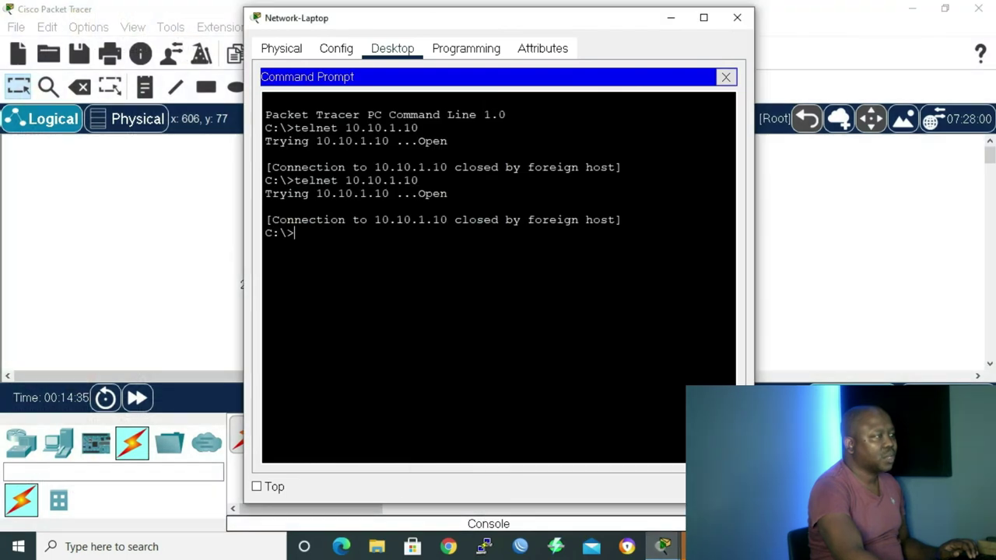
pyautogui.press('Up')
pyautogui.press('Return')
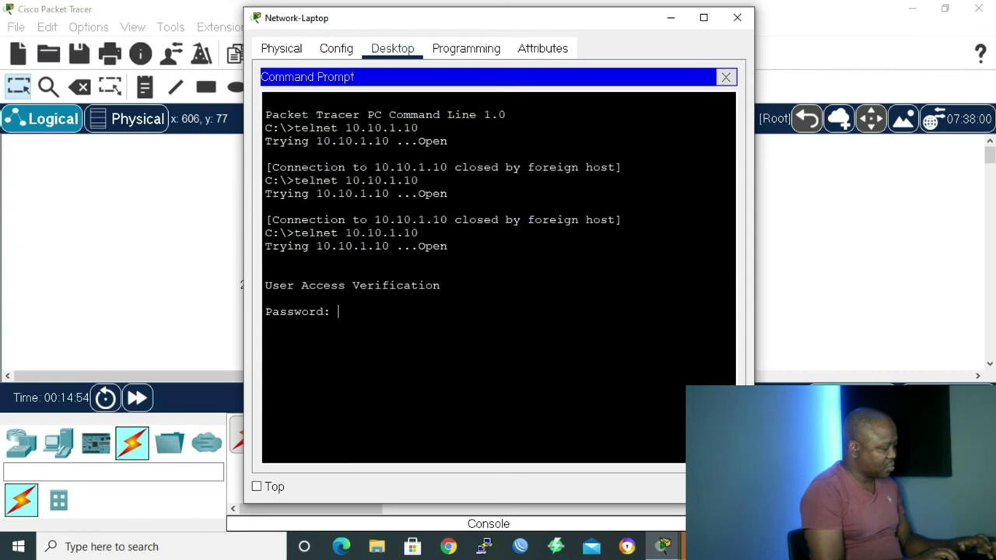
pyautogui.press('Return')
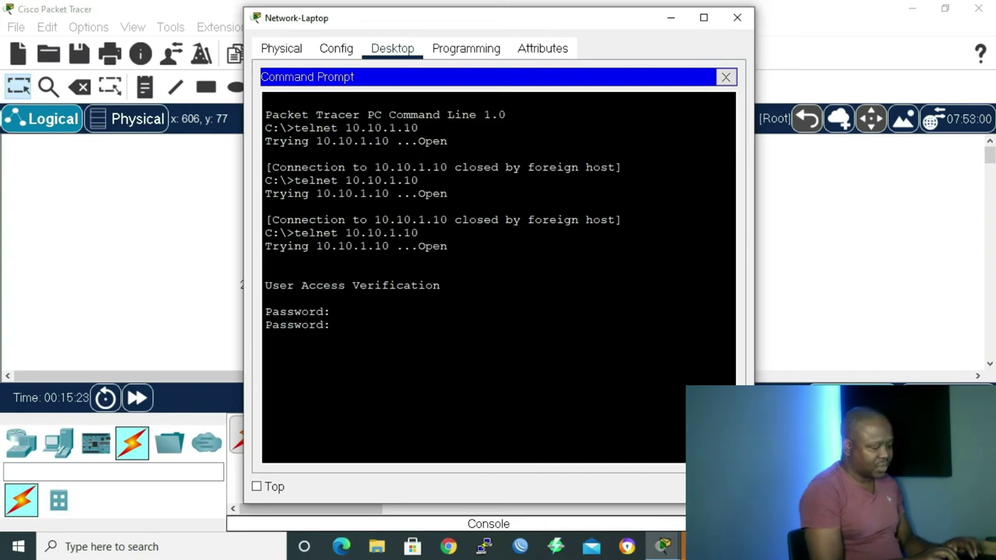
pyautogui.press('Return')
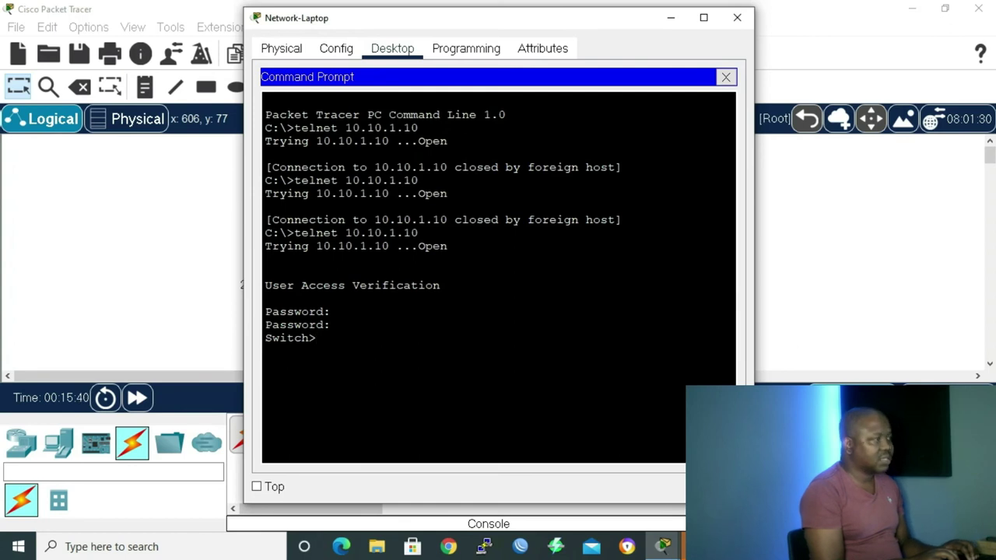
pyautogui.write('enable')
pyautogui.press('Return')
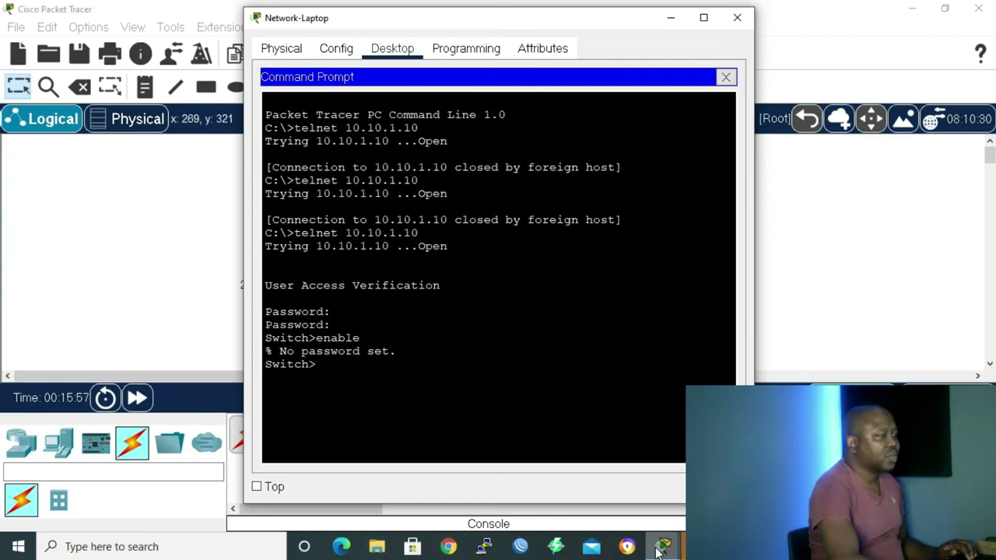
# - Return to the Management-PC switch terminal and leave configuration mode with end
pyautogui.moveTo(663, 545)
pyautogui.click(678, 500)
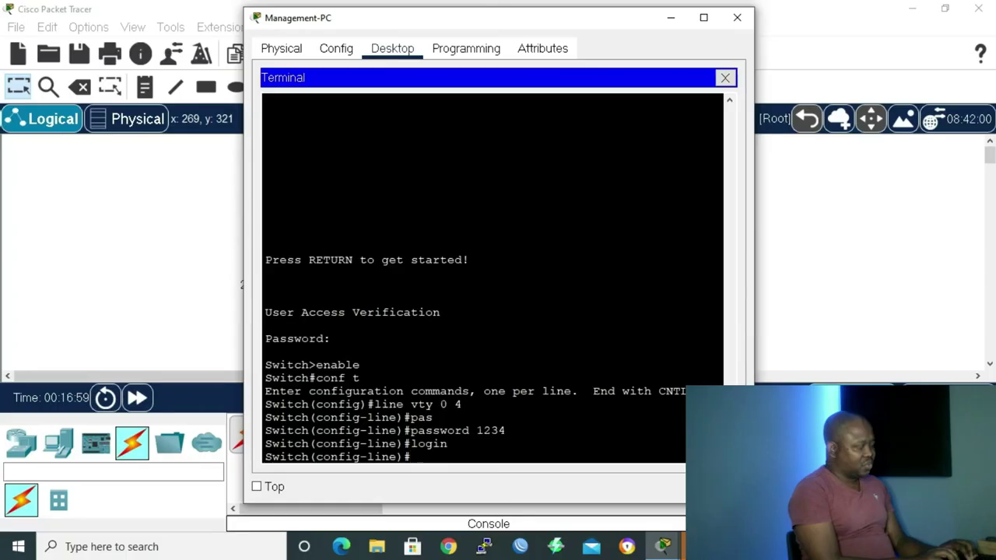
pyautogui.write('enab')
pyautogui.press('Tab')
pyautogui.write('l')
pyautogui.press('BackSpace')
pyautogui.press('BackSpace')
pyautogui.press('BackSpace')
pyautogui.press('BackSpace')
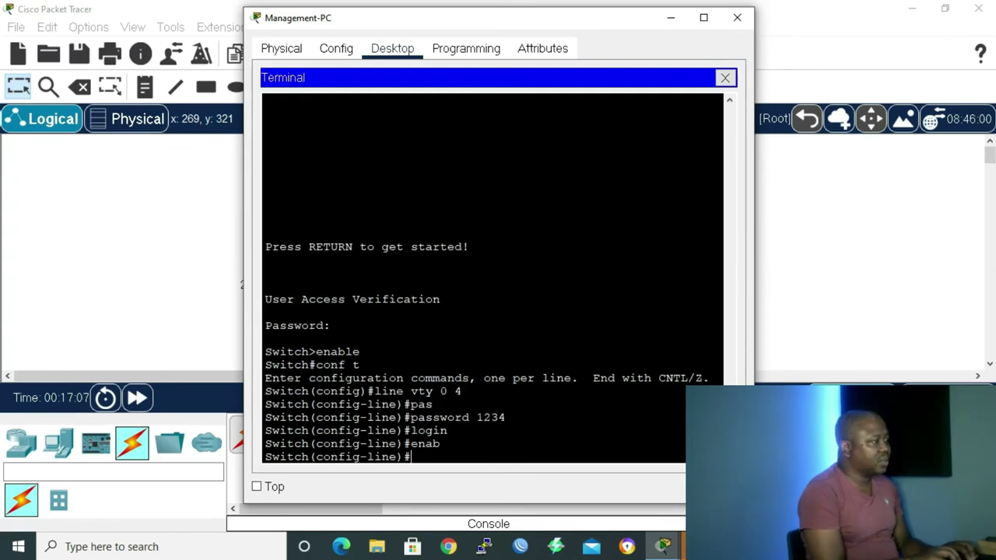
pyautogui.write('nd')
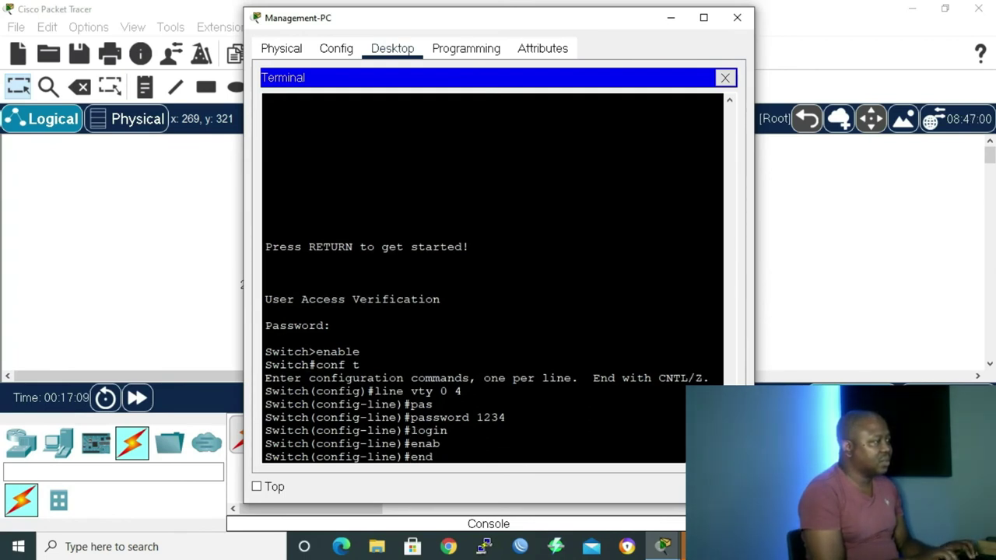
pyautogui.press('Return')
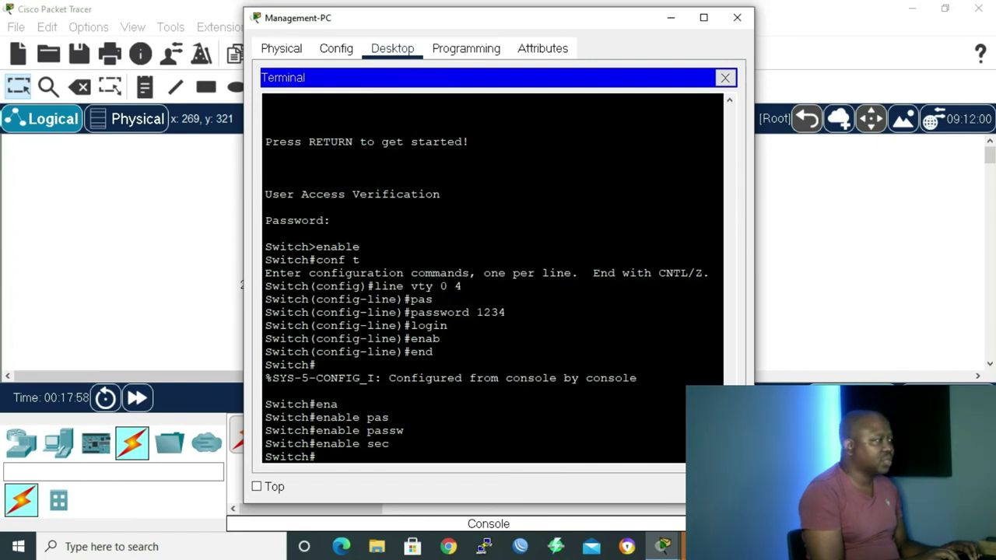
# - In global configuration mode, set an enable secret password on the switch
pyautogui.write('con')
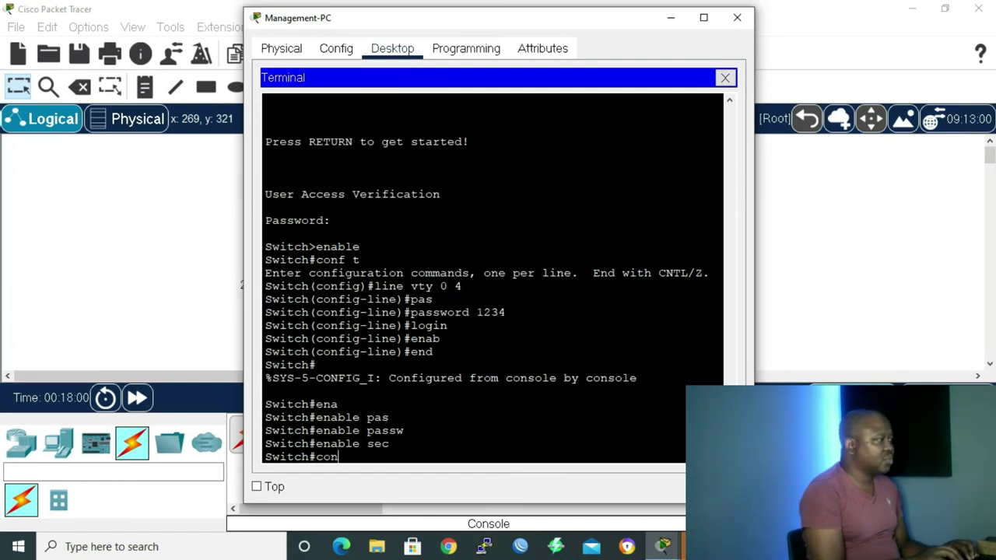
pyautogui.write('f t')
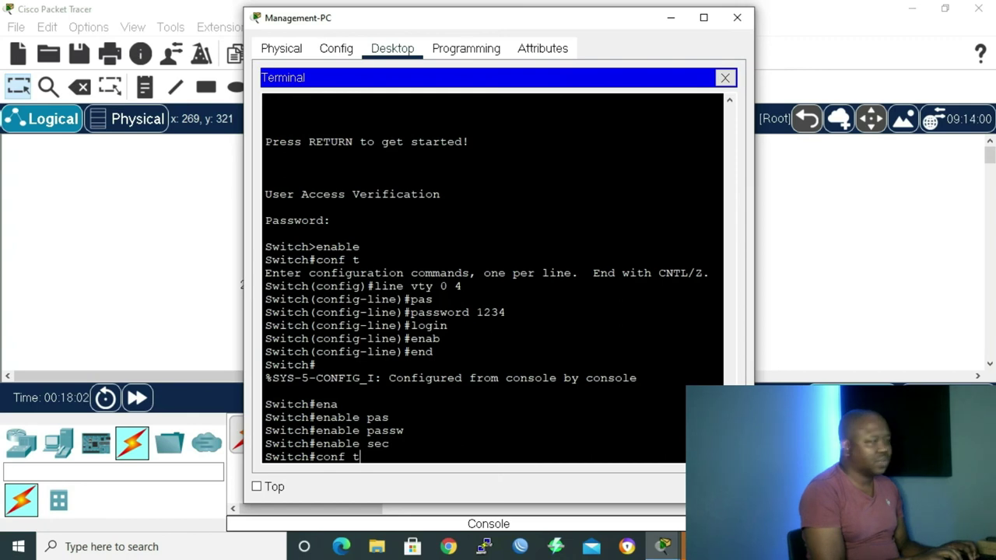
pyautogui.press('Return')
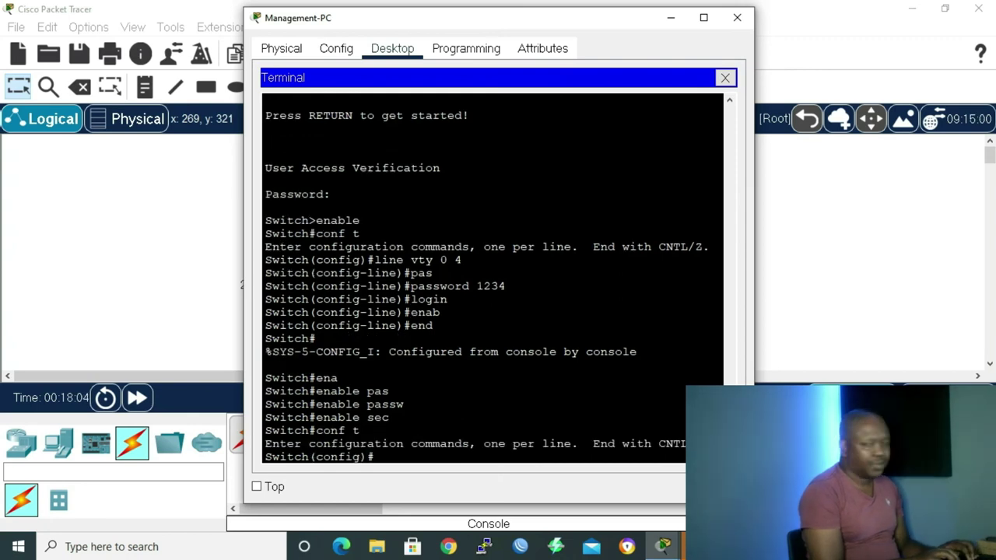
pyautogui.write('ena')
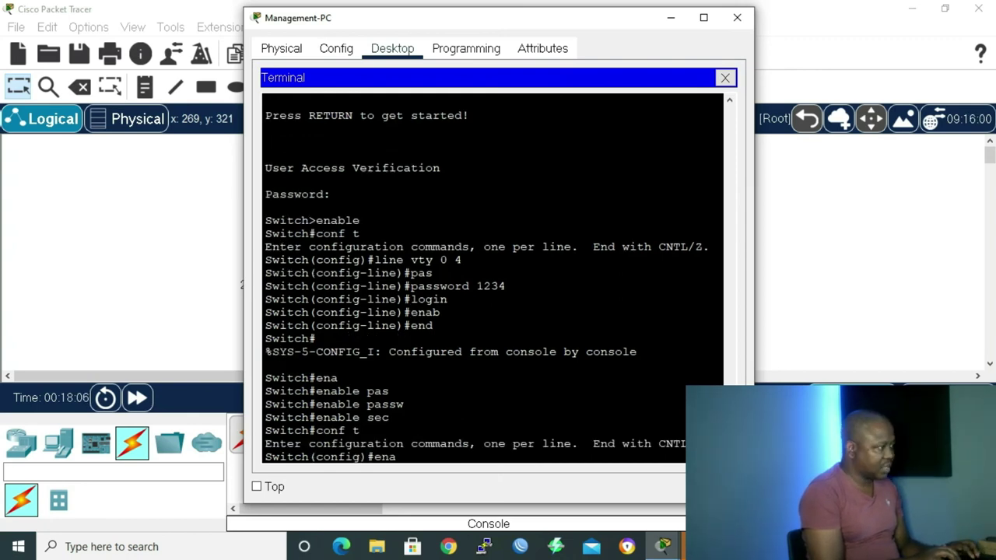
pyautogui.write('ble sec')
pyautogui.press('Tab')
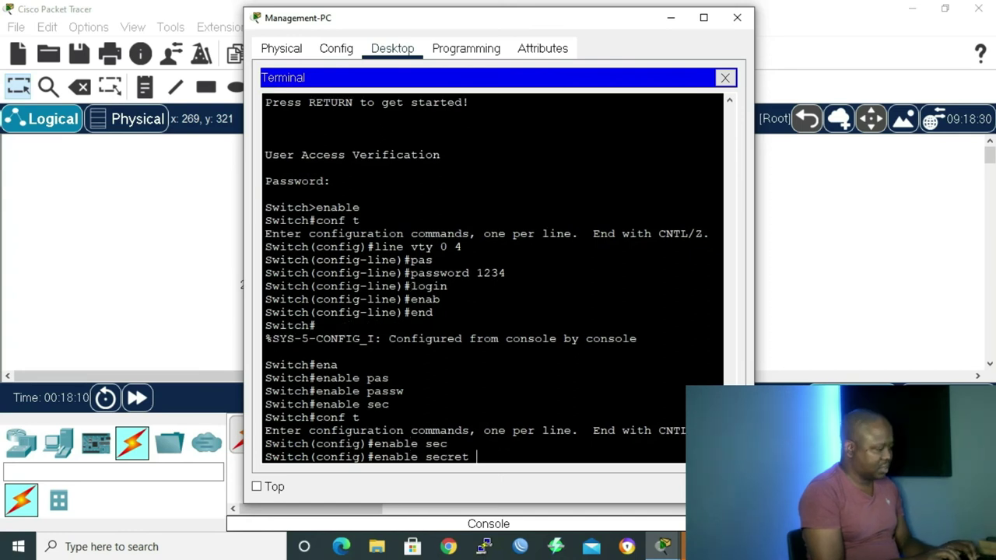
pyautogui.write('12345')
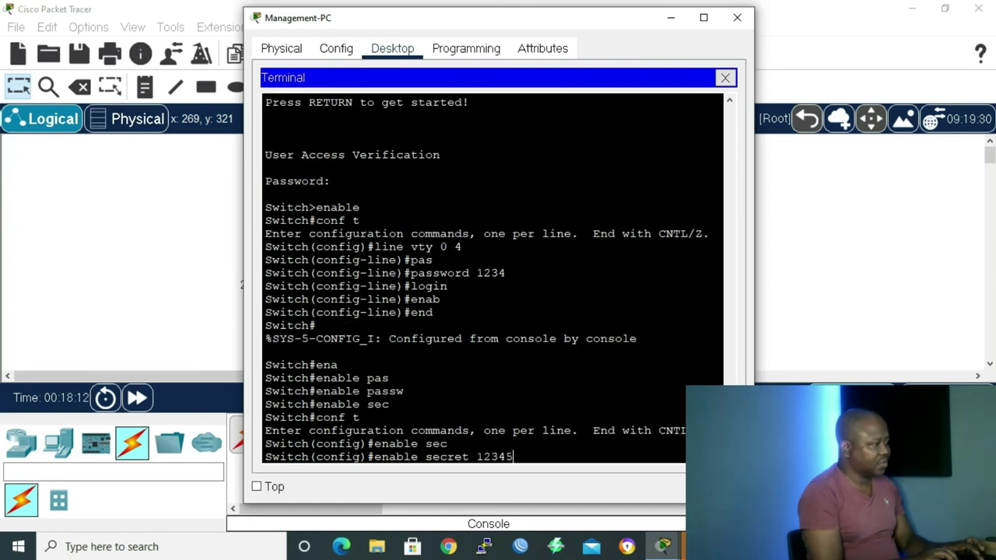
pyautogui.press('Return')
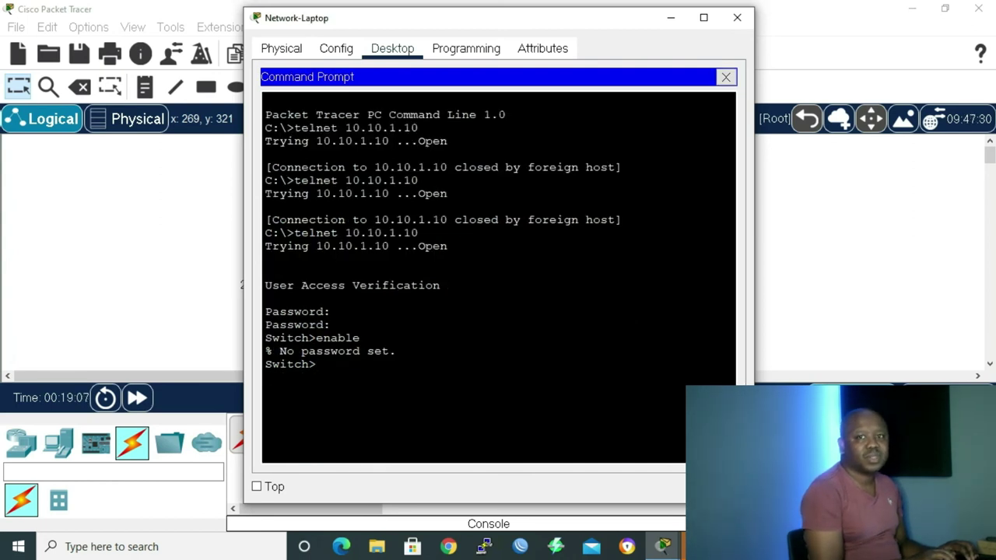
# - Over telnet, run enable with the secret password, then enter conf t global configuration
pyautogui.write('enable')
pyautogui.press('Return')
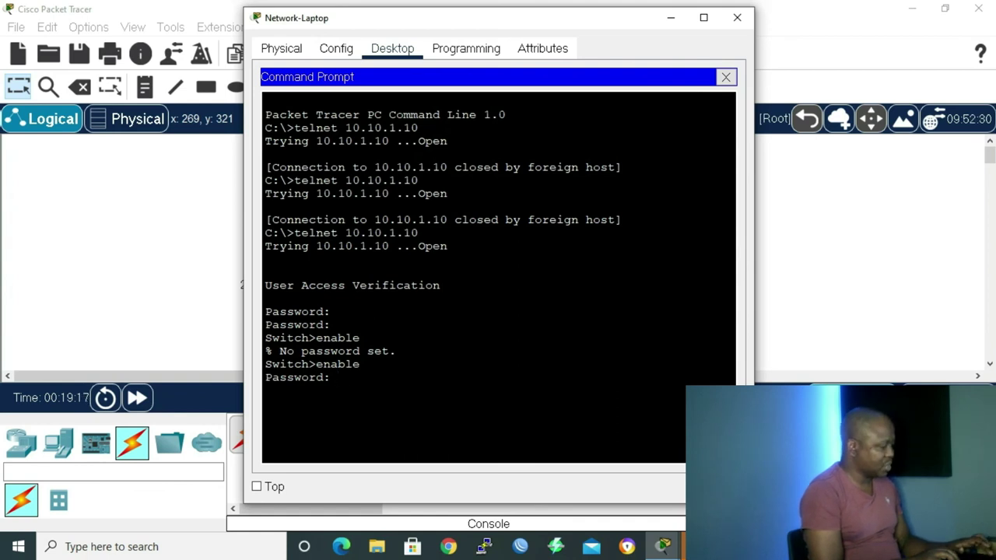
pyautogui.press('Return')
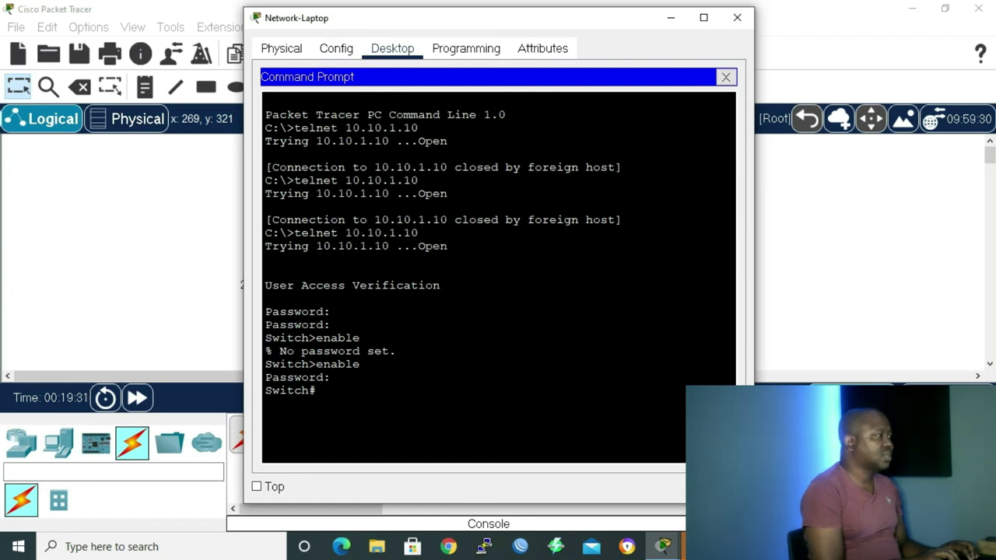
pyautogui.write('conf t')
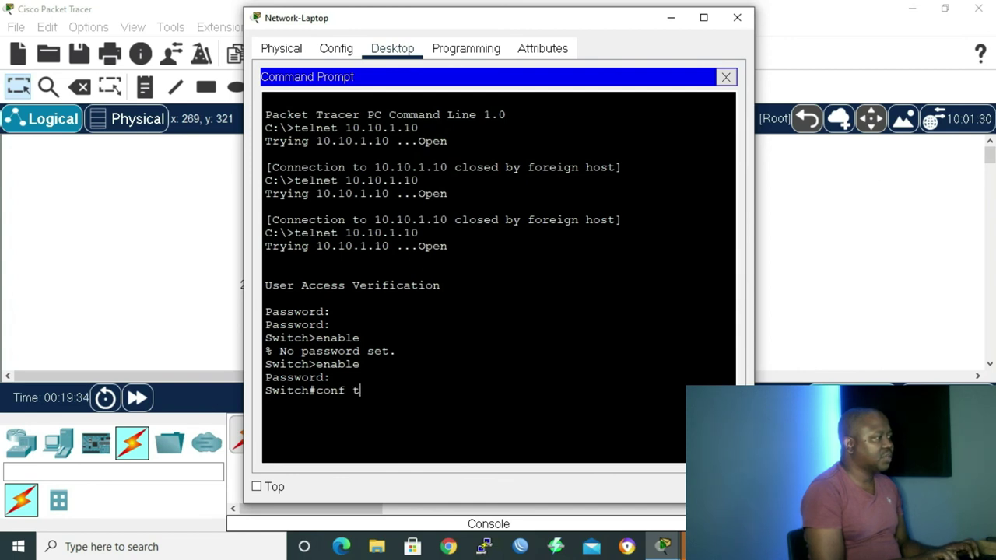
pyautogui.press('Return')
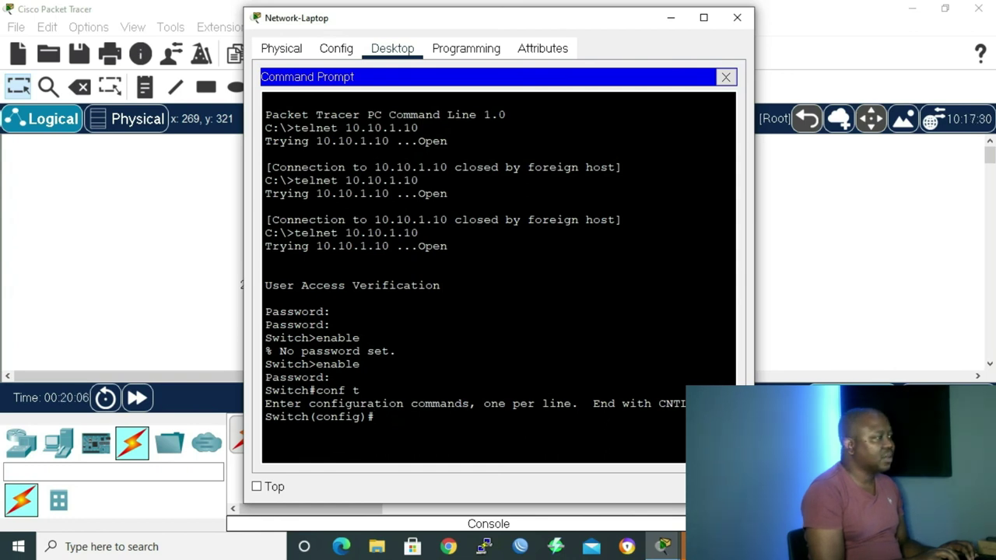
# - Run 'do show ip int br' after the mistyped 'do ip int br' is rejected
pyautogui.write('o ip int br')
pyautogui.press('Return')
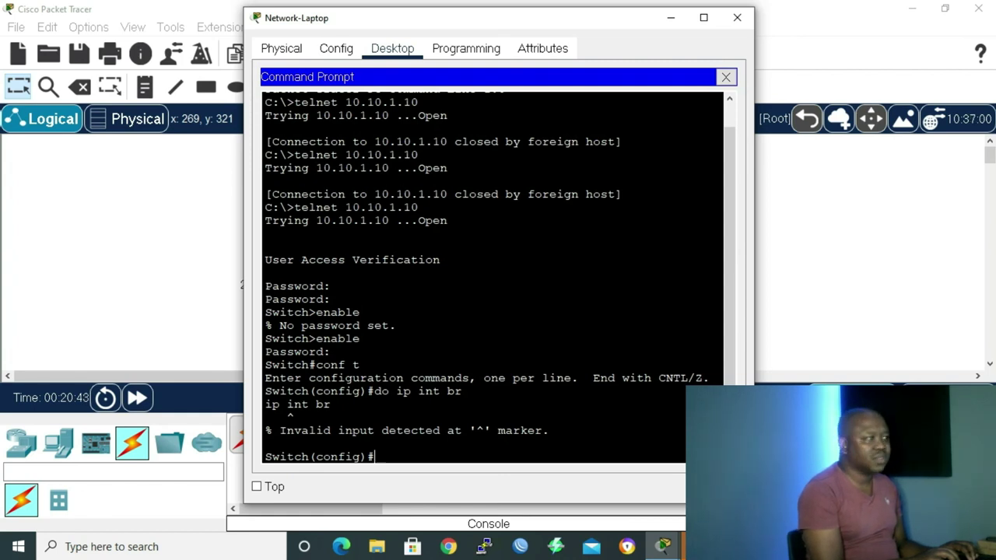
pyautogui.write('do ')
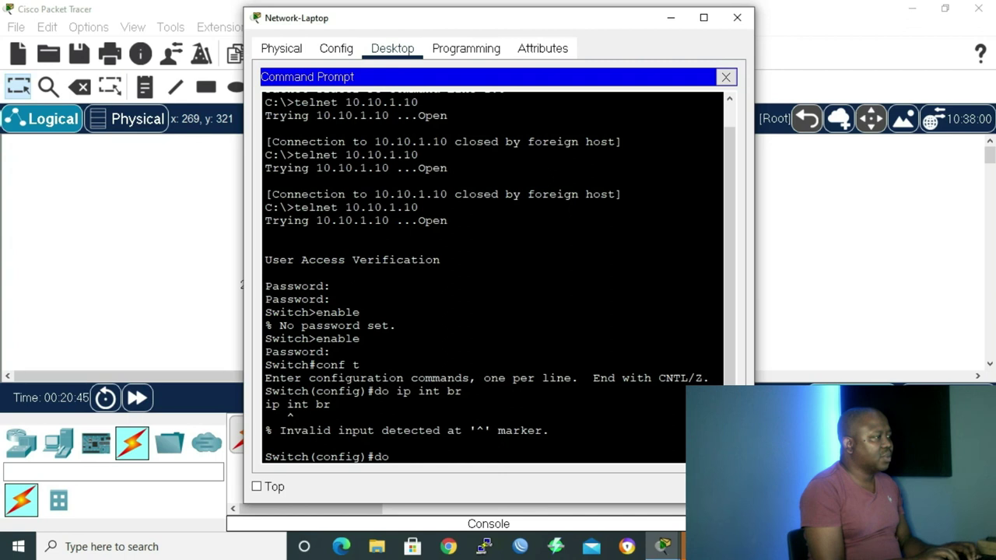
pyautogui.write('h')
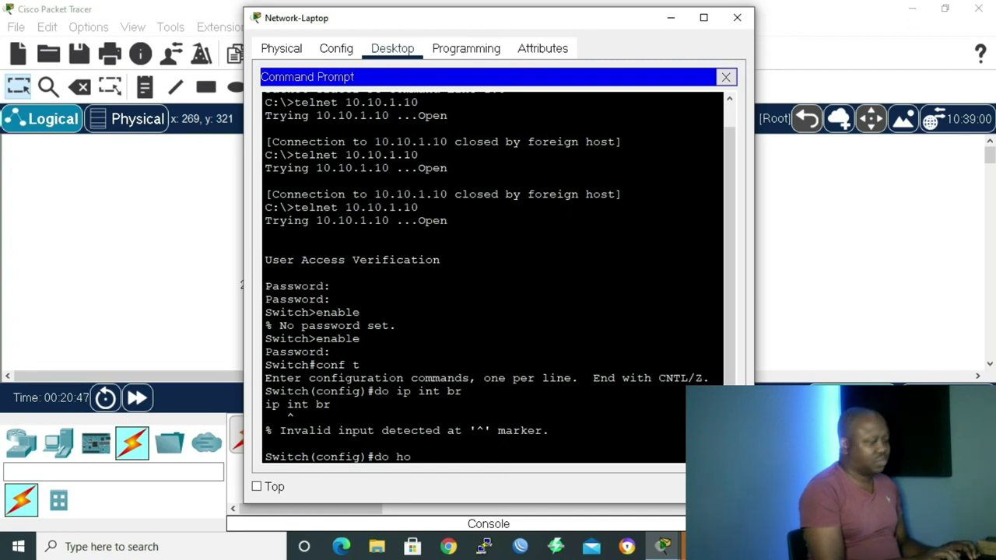
pyautogui.press('BackSpace')
pyautogui.write('sh')
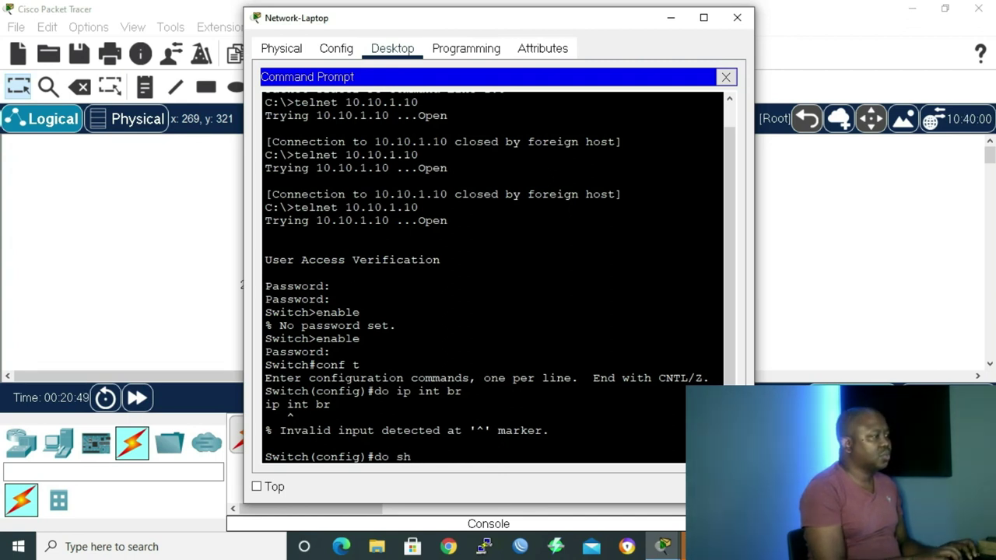
pyautogui.write('ow ip i')
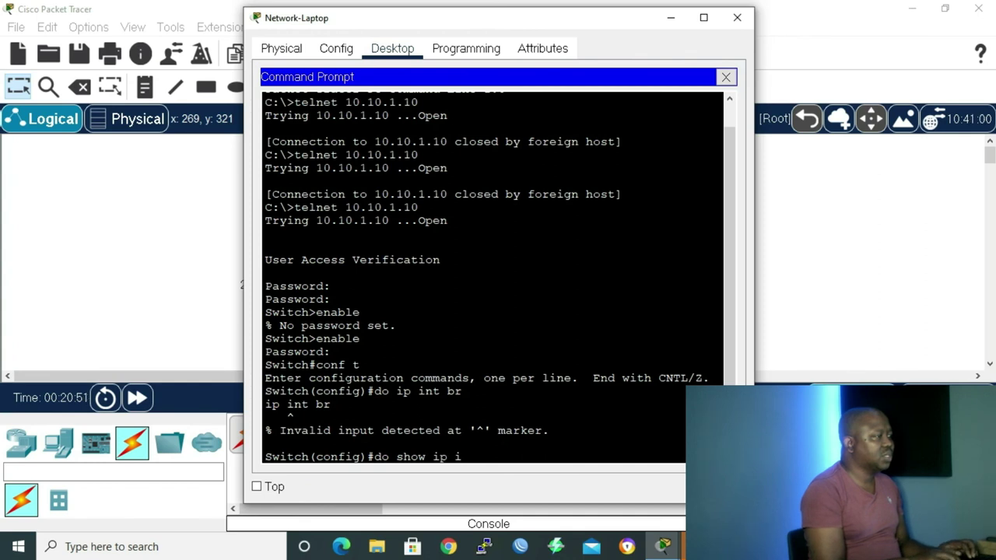
pyautogui.write('nt br')
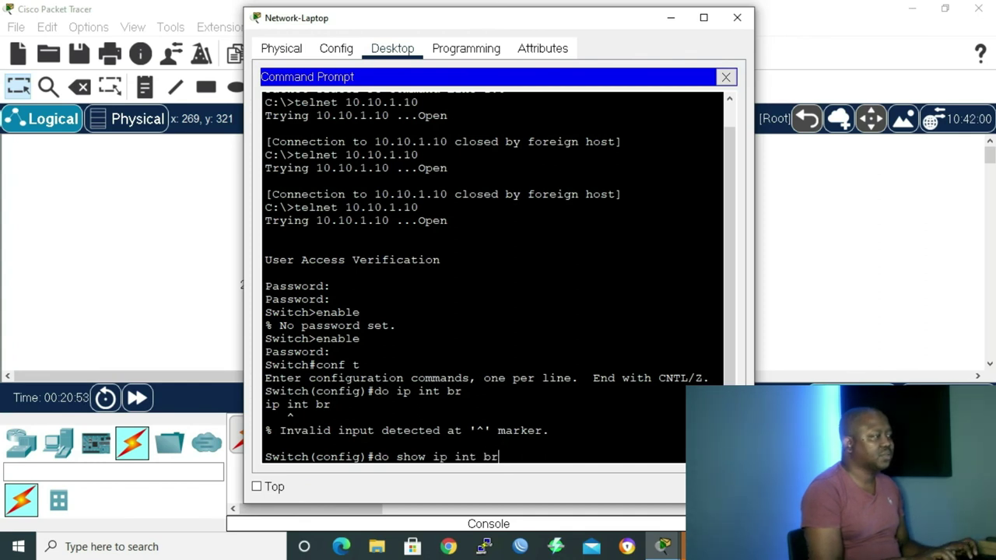
pyautogui.press('Return')
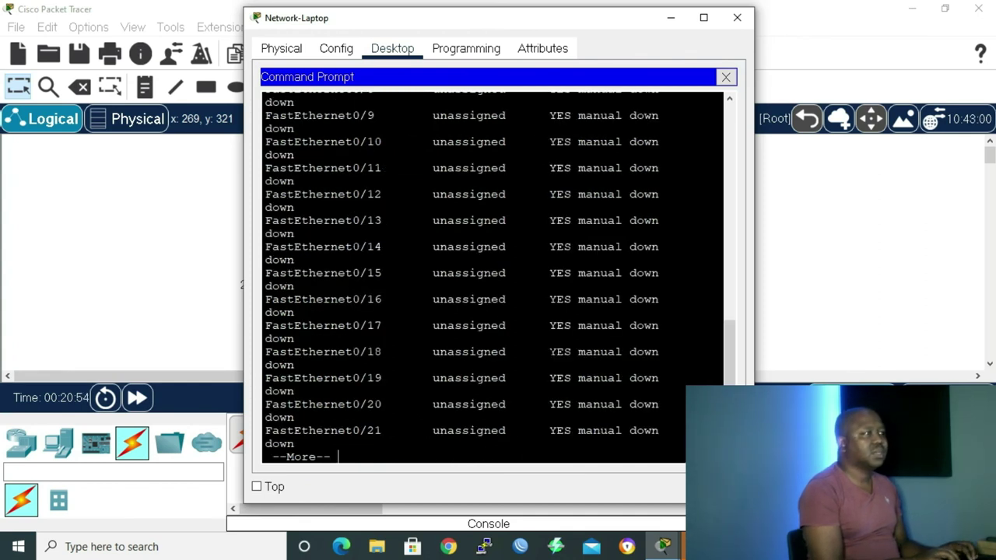